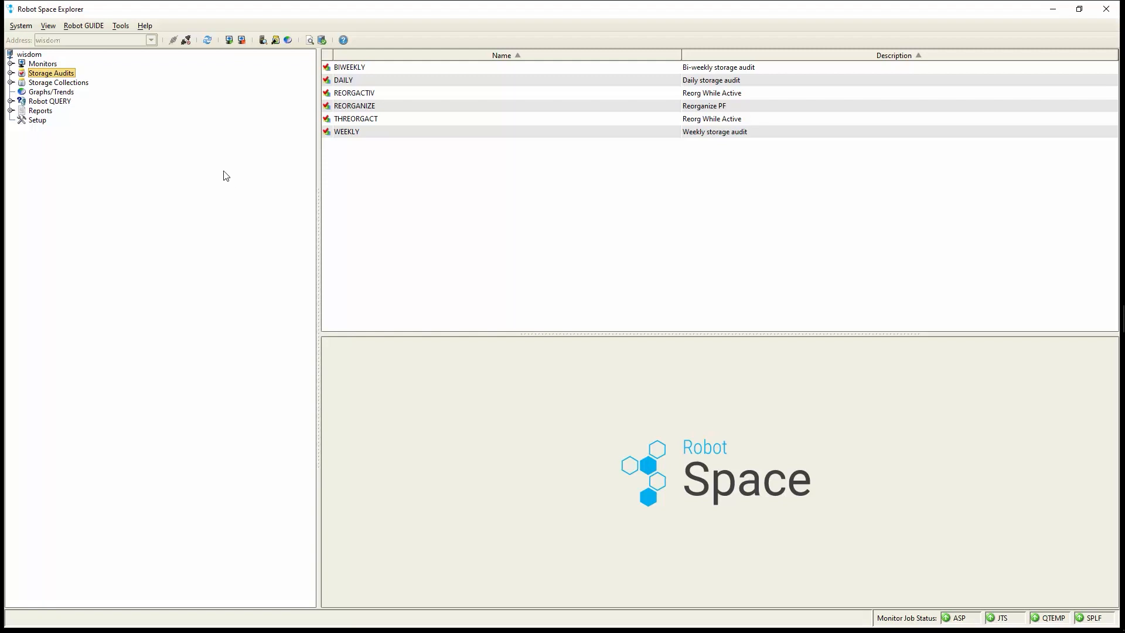
Create a new storage audit named CLEANUP with the description "SAVF and JRNRCV cleanup".
click(10, 73)
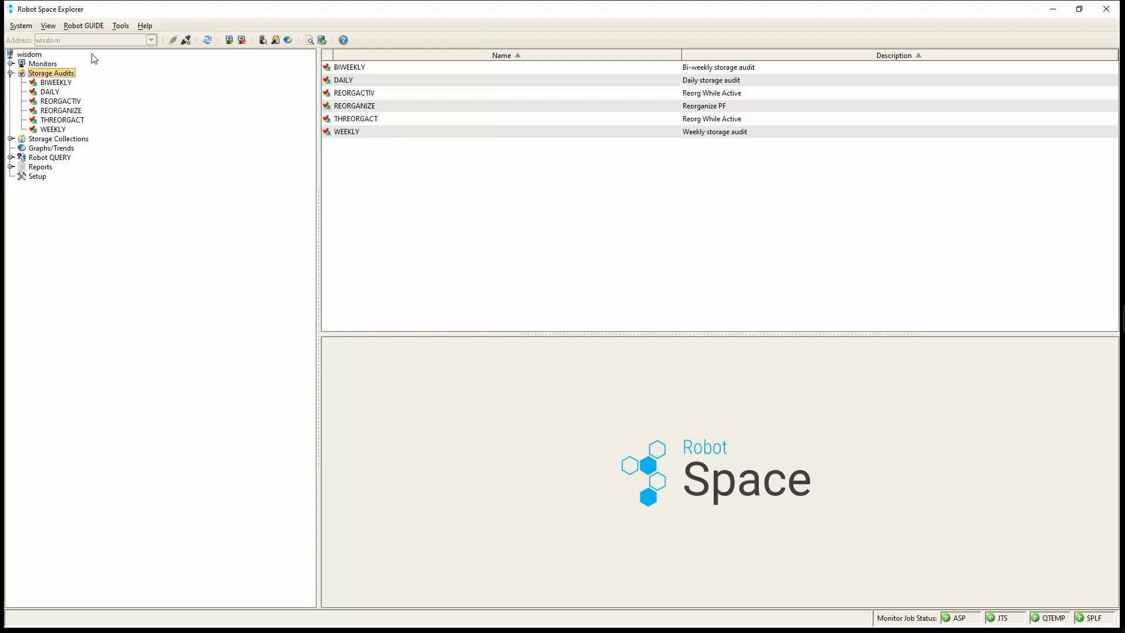
right_click(66, 76)
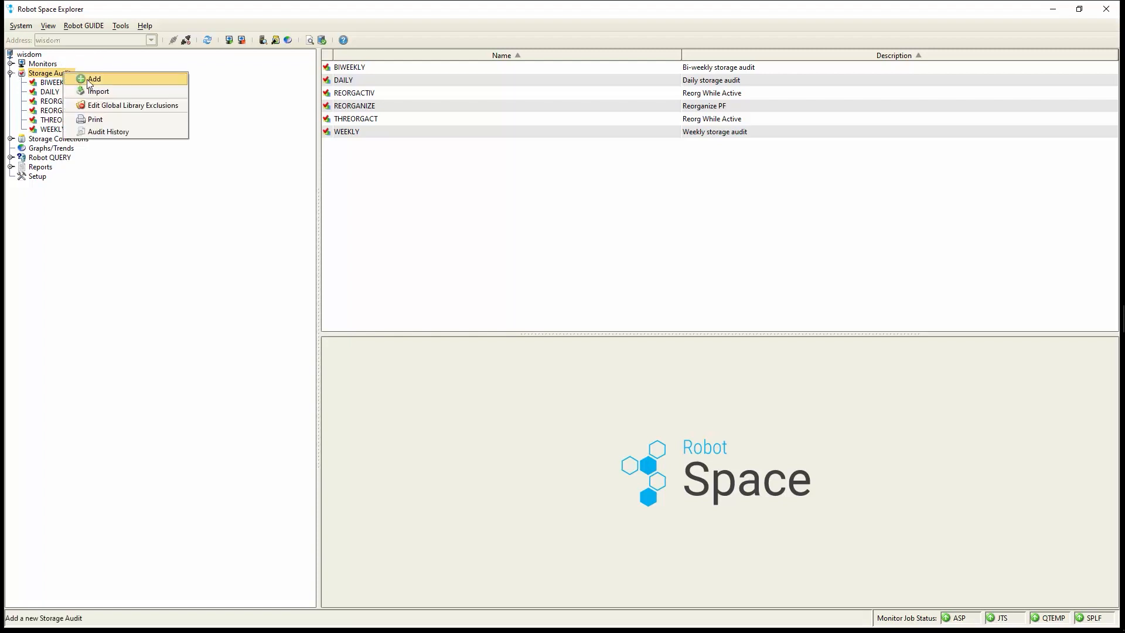
click(88, 82)
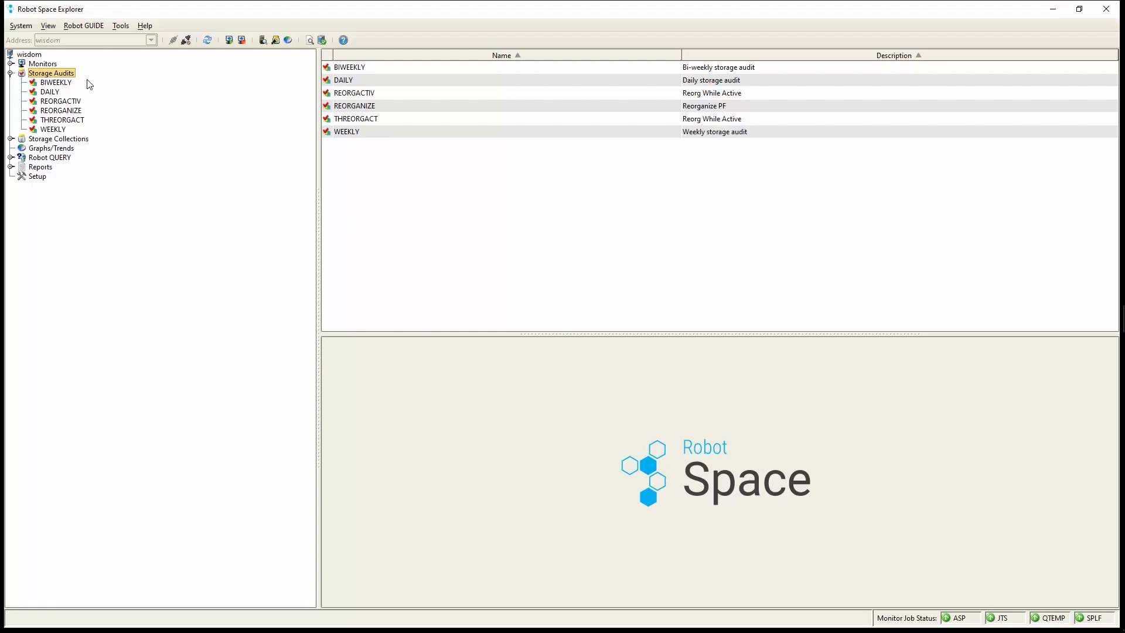
click(501, 210)
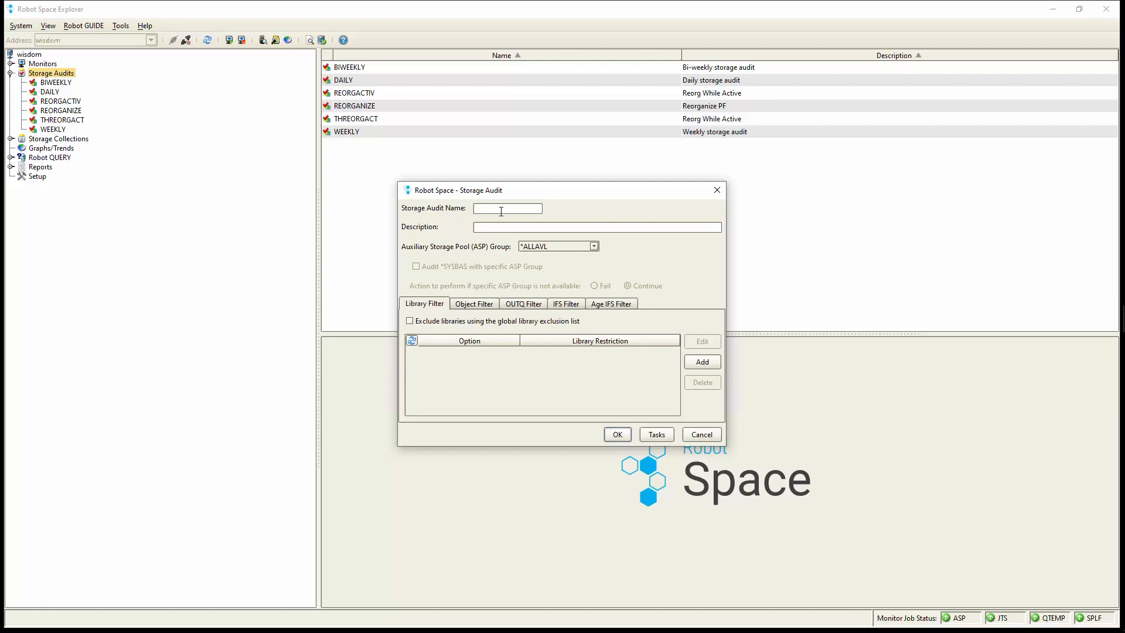
text(CLEA)
key(Tab)
text(SAVF and JRNRCV cleanup)
Add a library filter rule that includes *ALL libraries and exclude libraries using the global library exclusion list.
click(704, 361)
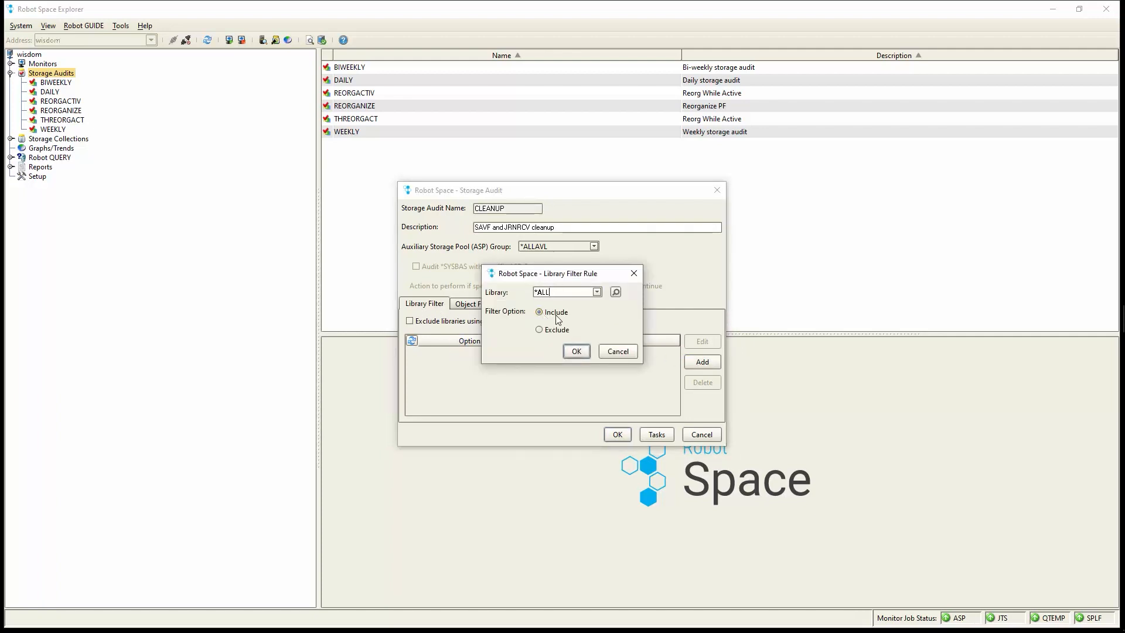
click(576, 352)
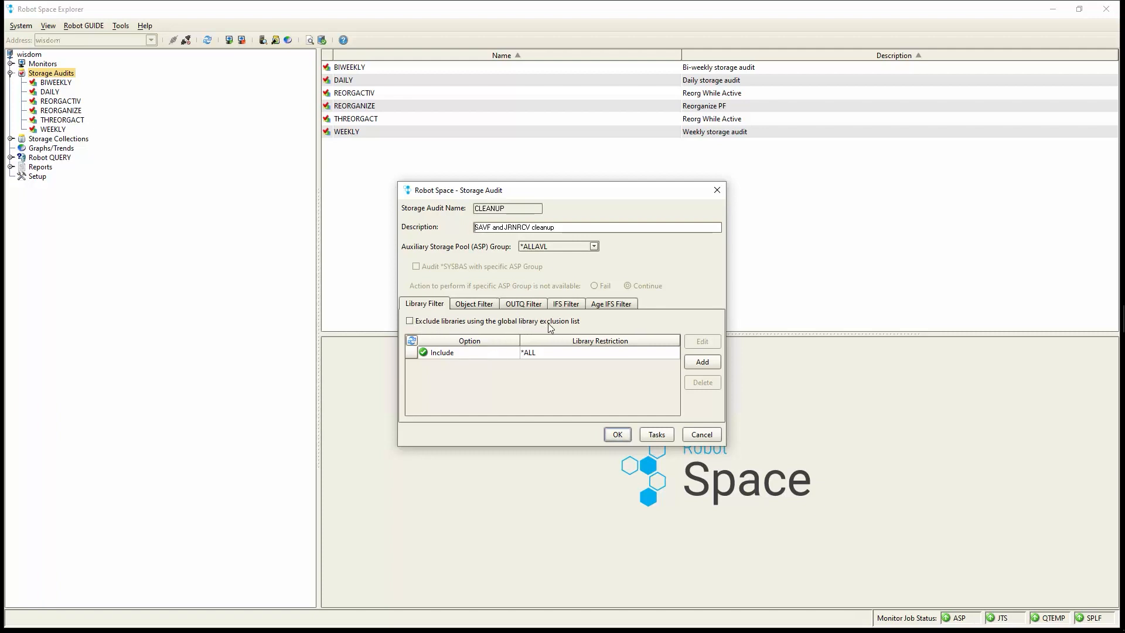
click(413, 324)
Review the audit's object, output queue, IFS and Age IFS filters, widening the window to see every output queue filter column.
click(474, 304)
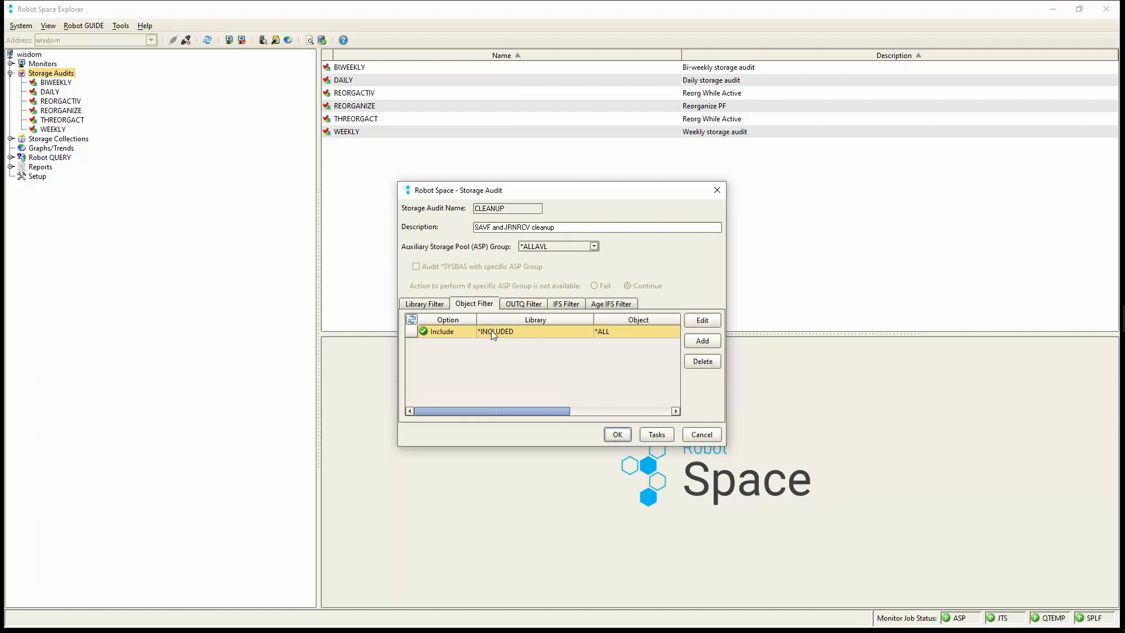
click(520, 303)
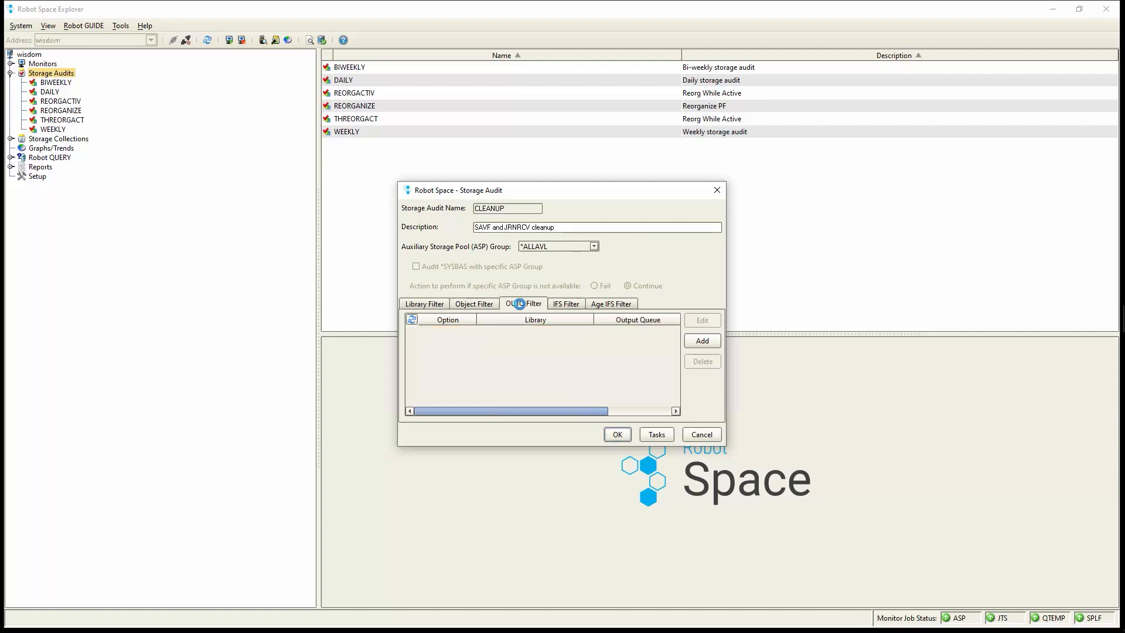
click(569, 304)
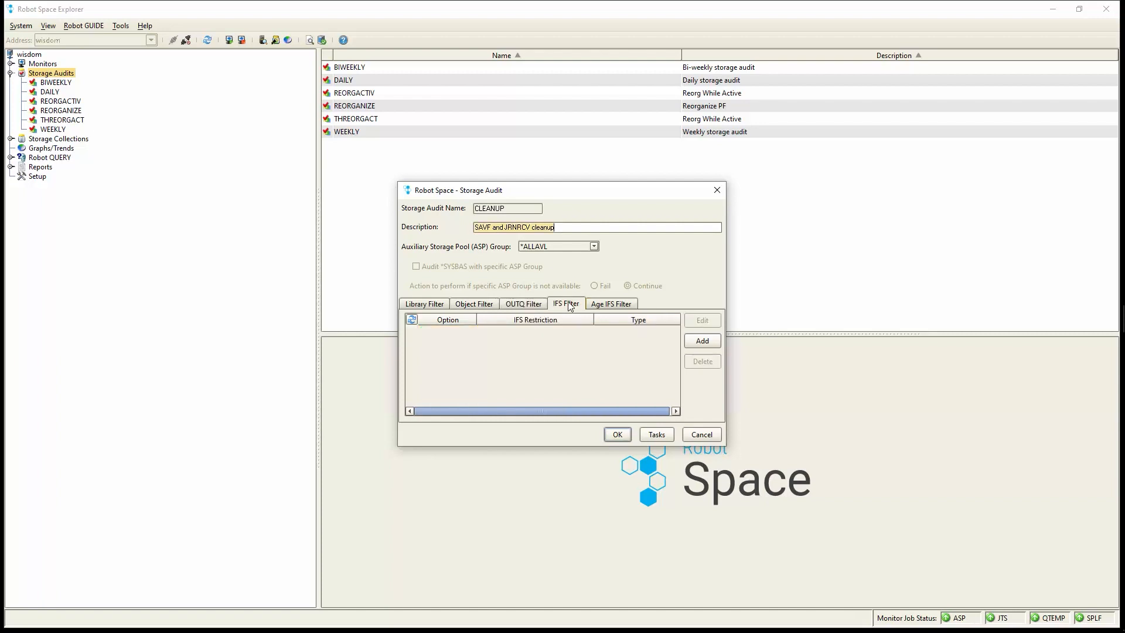
click(597, 303)
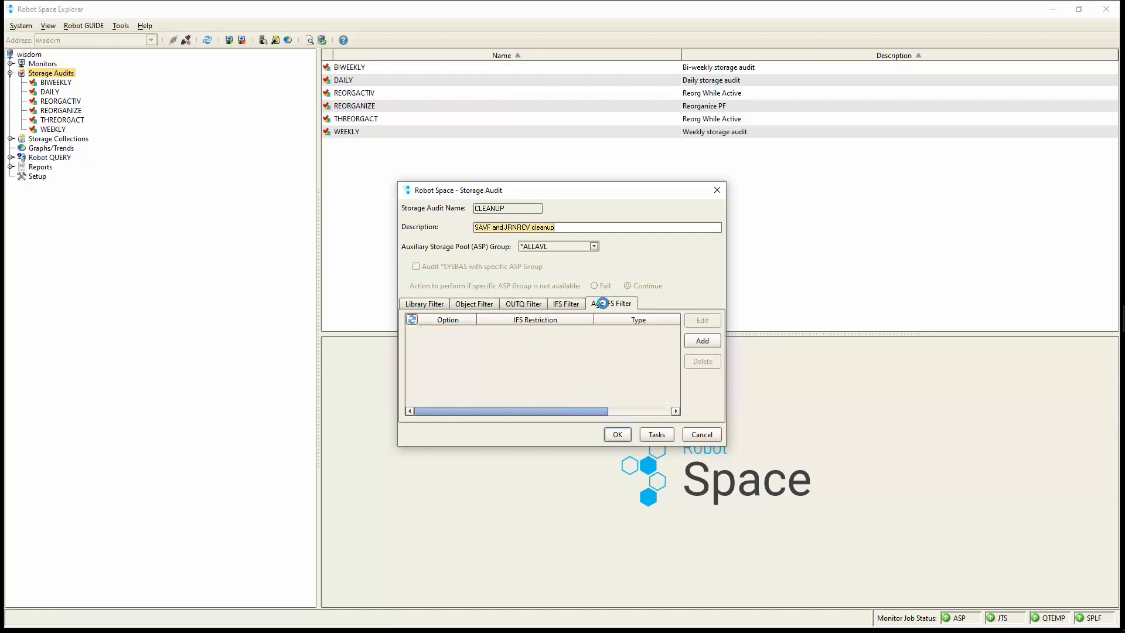
click(520, 303)
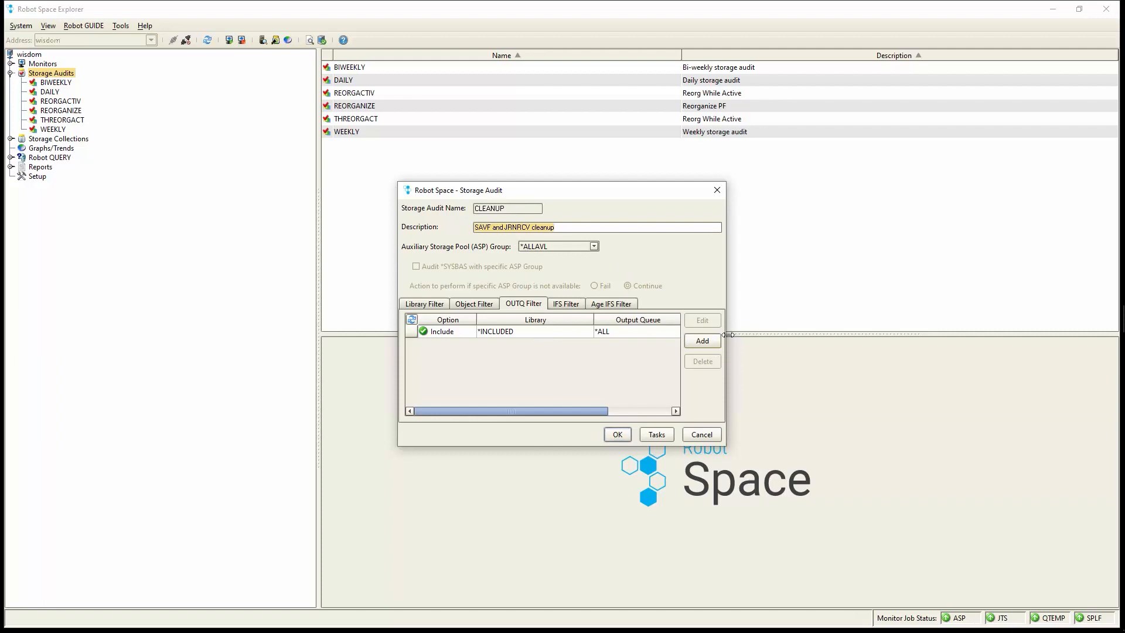
drag(727, 334, 897, 331)
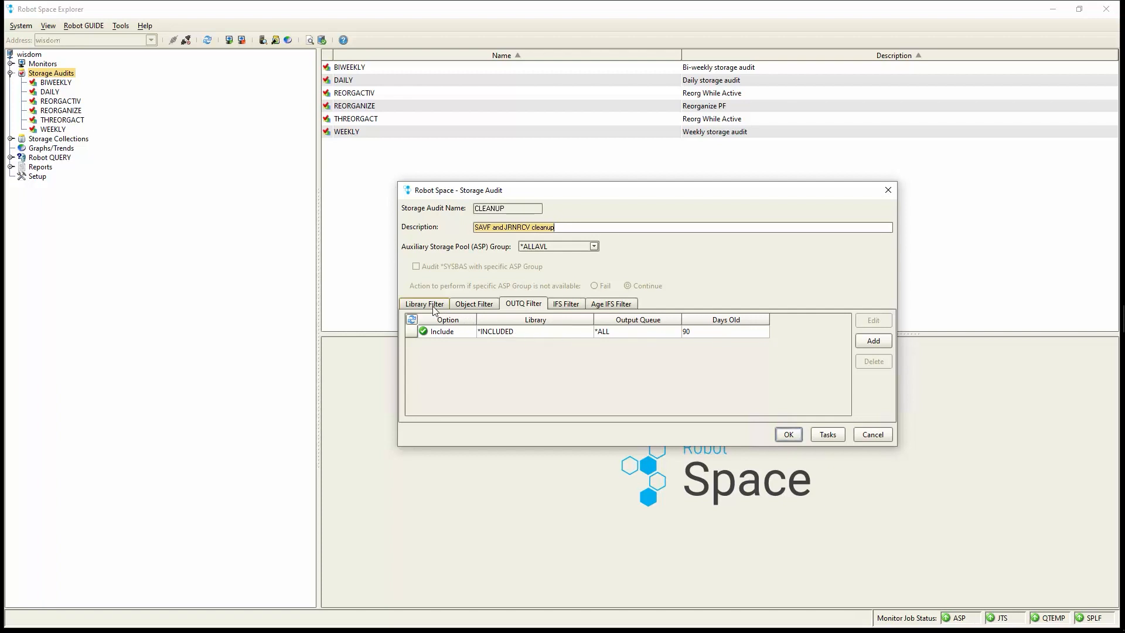
double_click(683, 331)
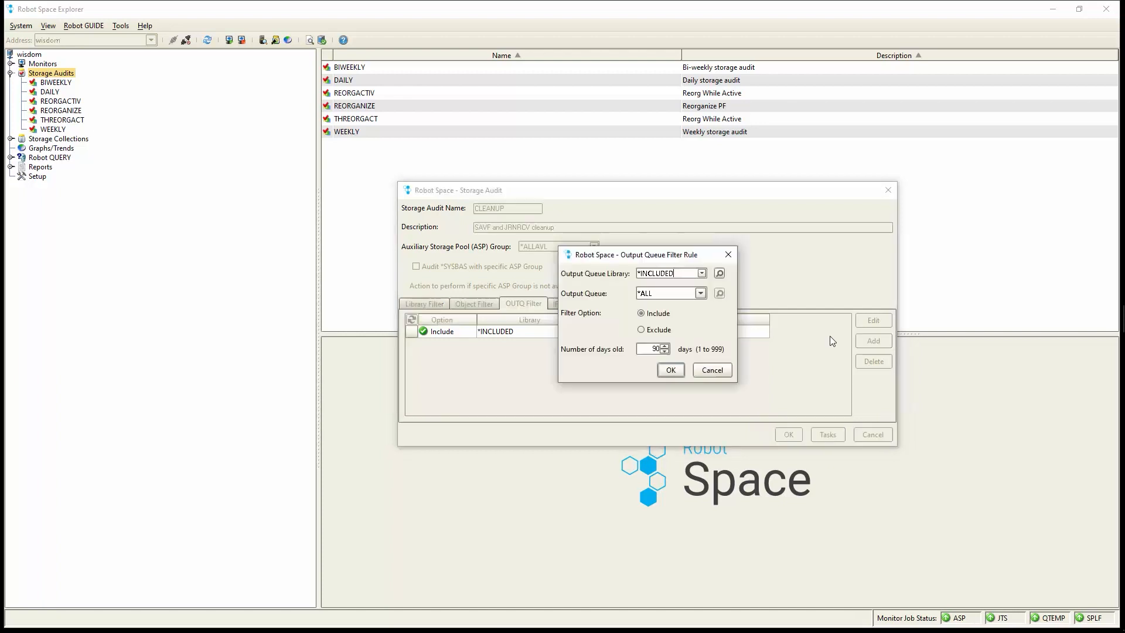
double_click(646, 273)
text(QGPL)
key(Tab)
text(REPORTS)
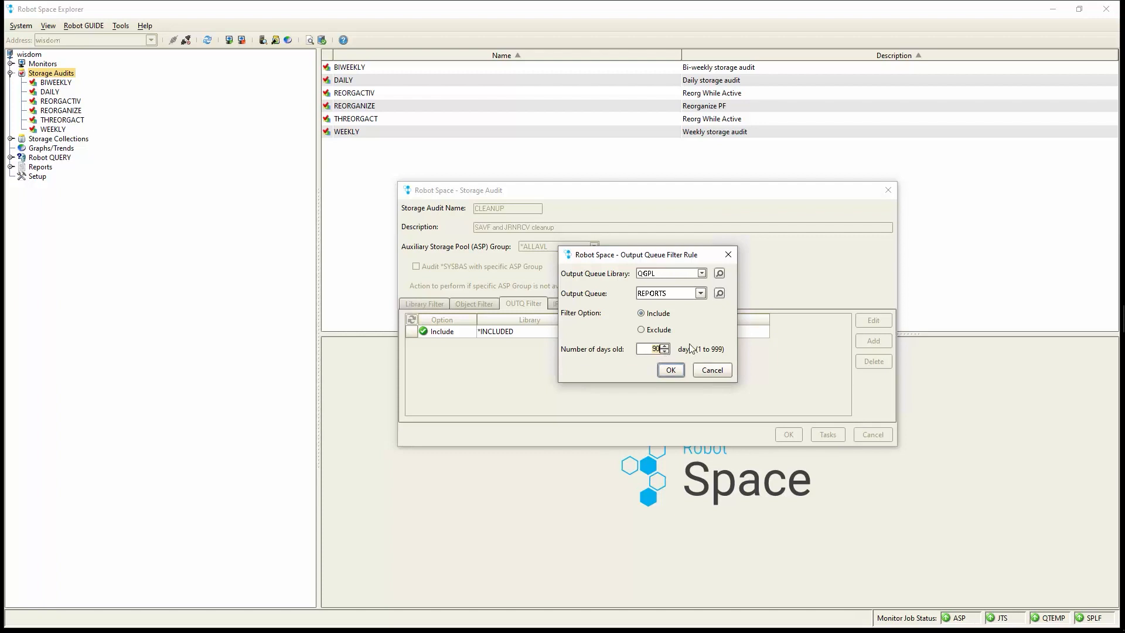
text(30)
click(712, 370)
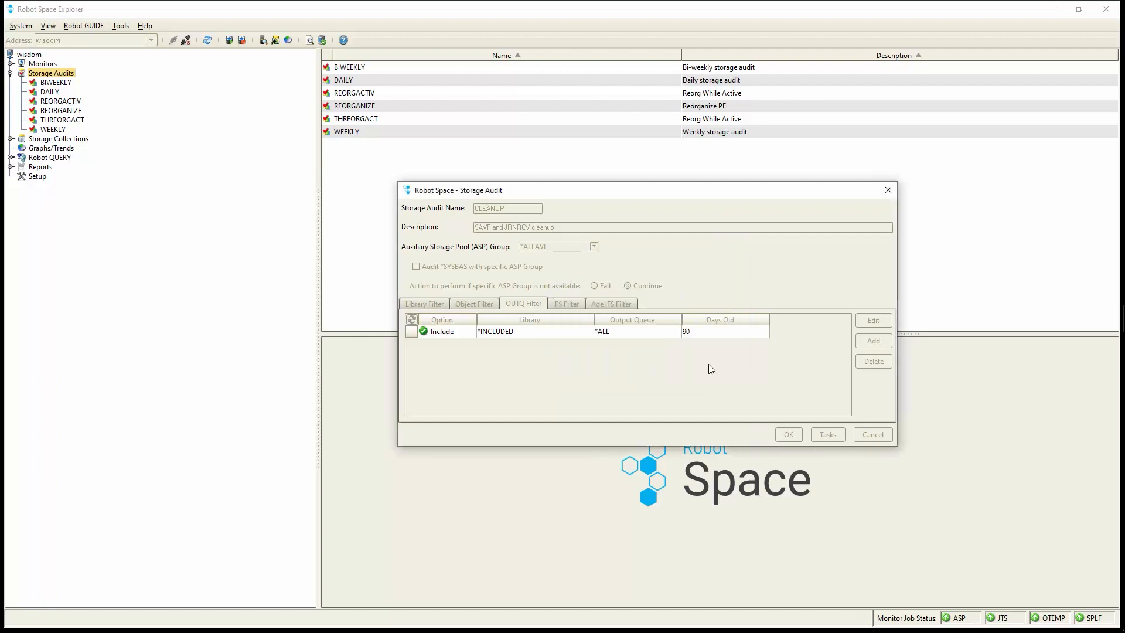
Delete the *INCLUDED/*ALL output queue filter rule from the CLEANUP audit.
click(650, 334)
click(873, 361)
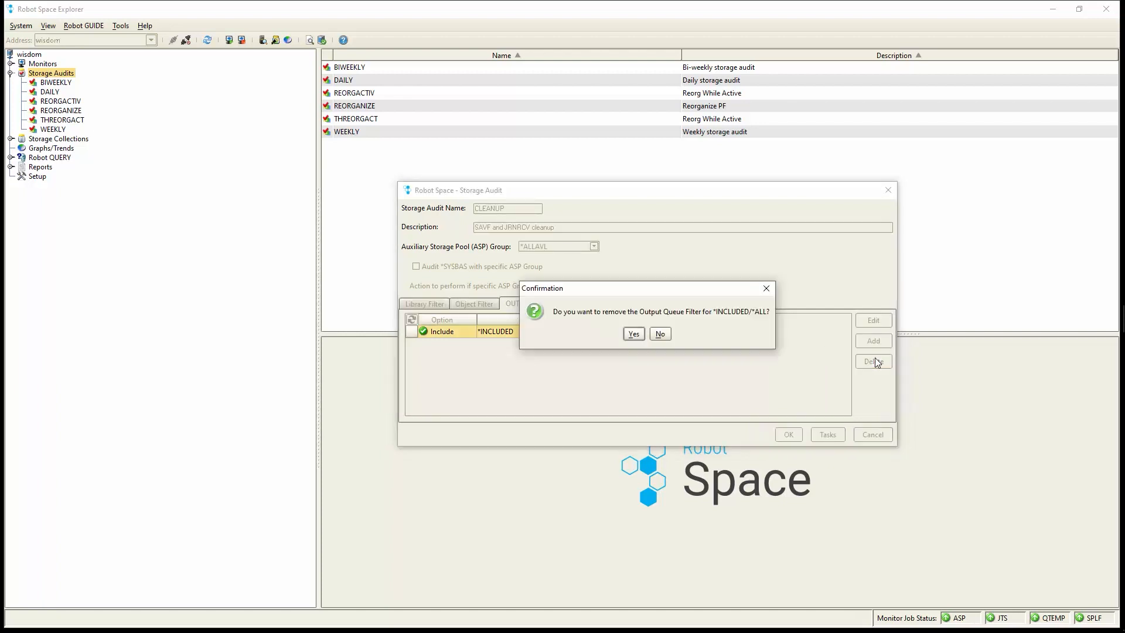
click(639, 333)
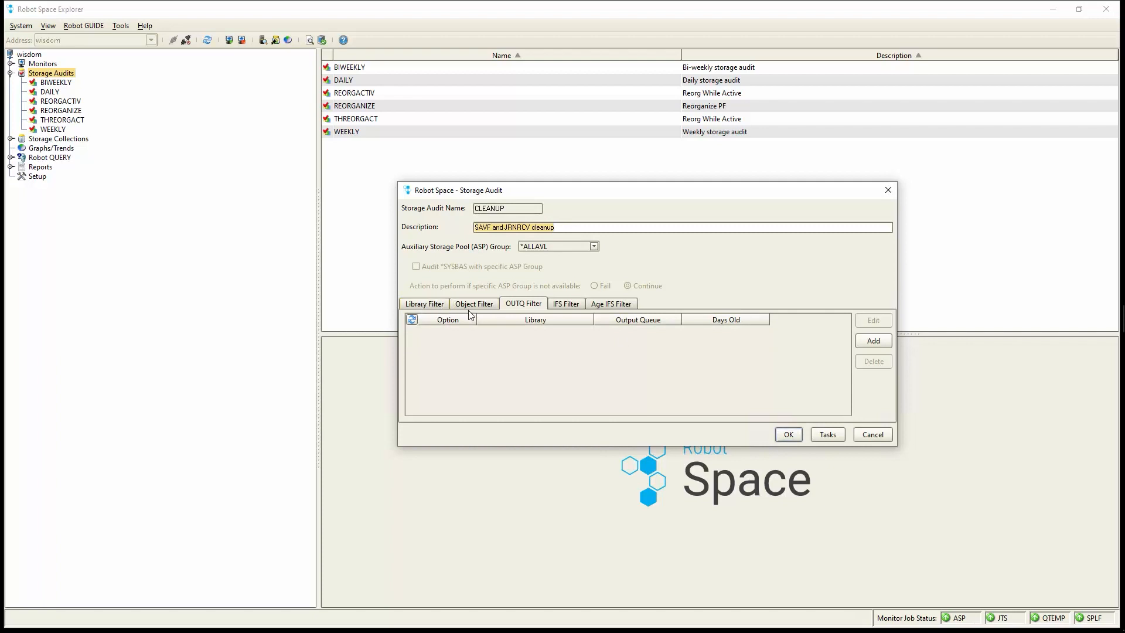
Start adding the "Delete unused save files" task to the CLEANUP audit's active tasks.
click(827, 435)
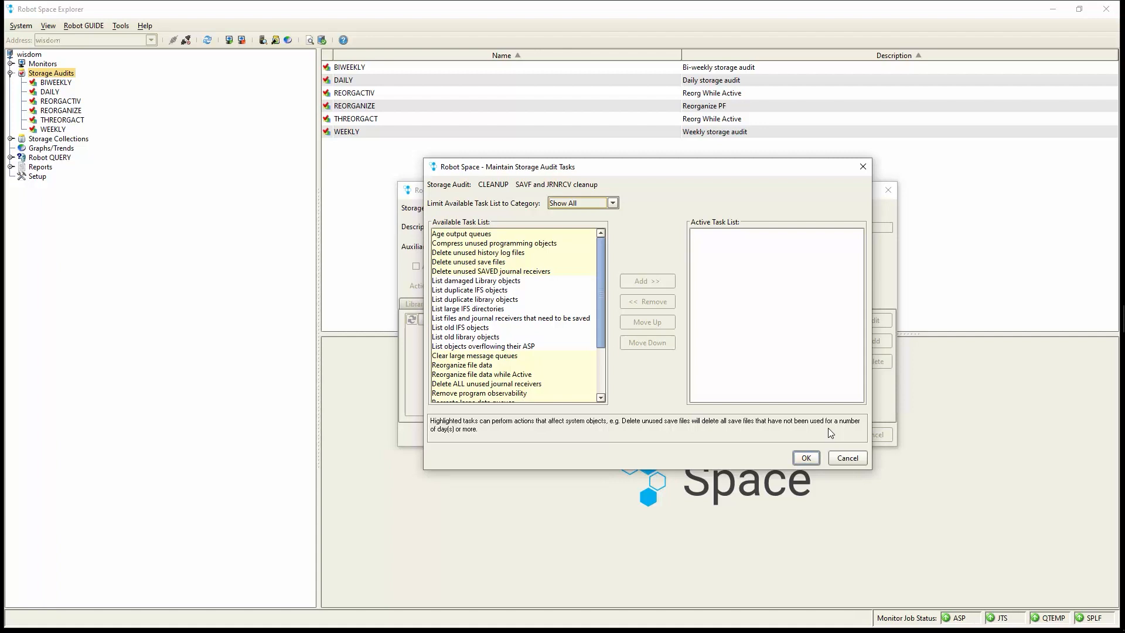
click(499, 264)
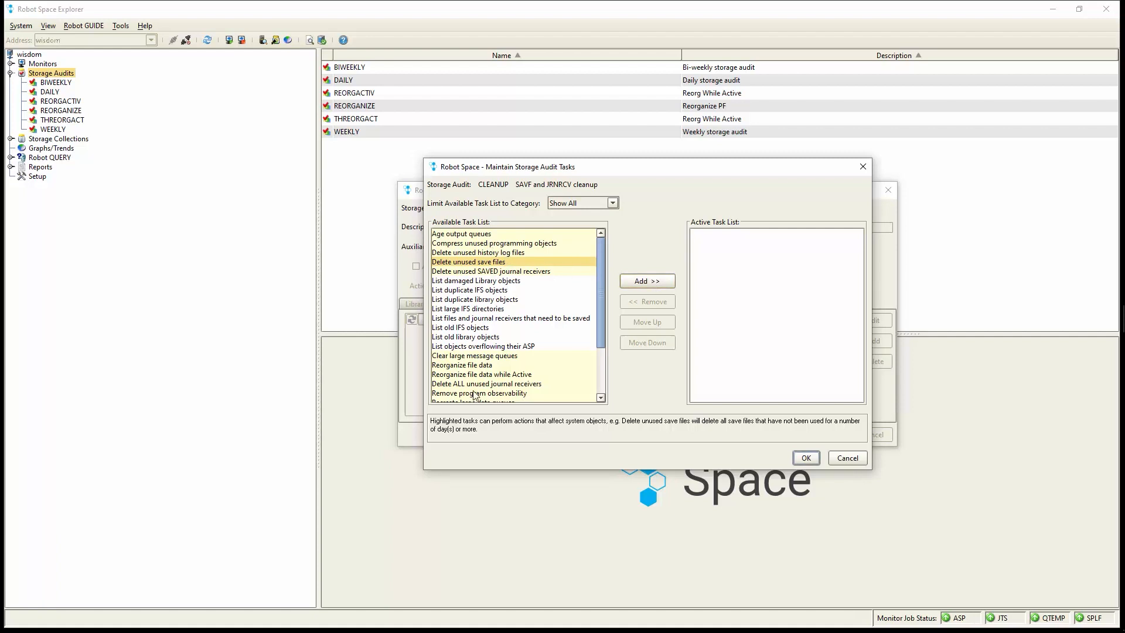
drag(602, 291, 609, 261)
click(484, 290)
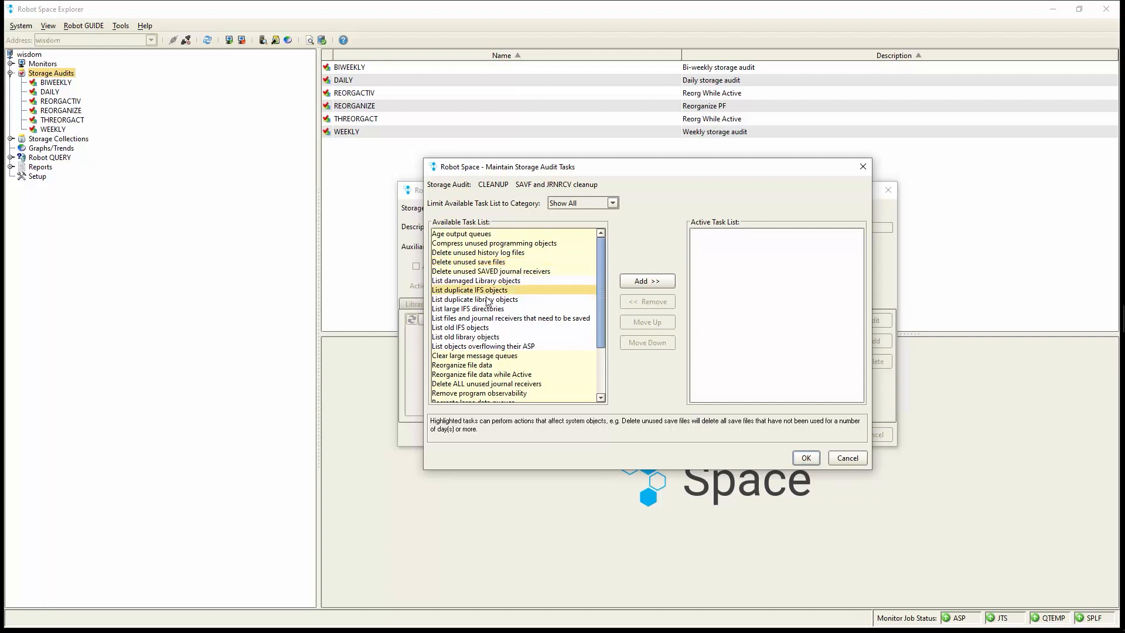
click(488, 299)
click(494, 262)
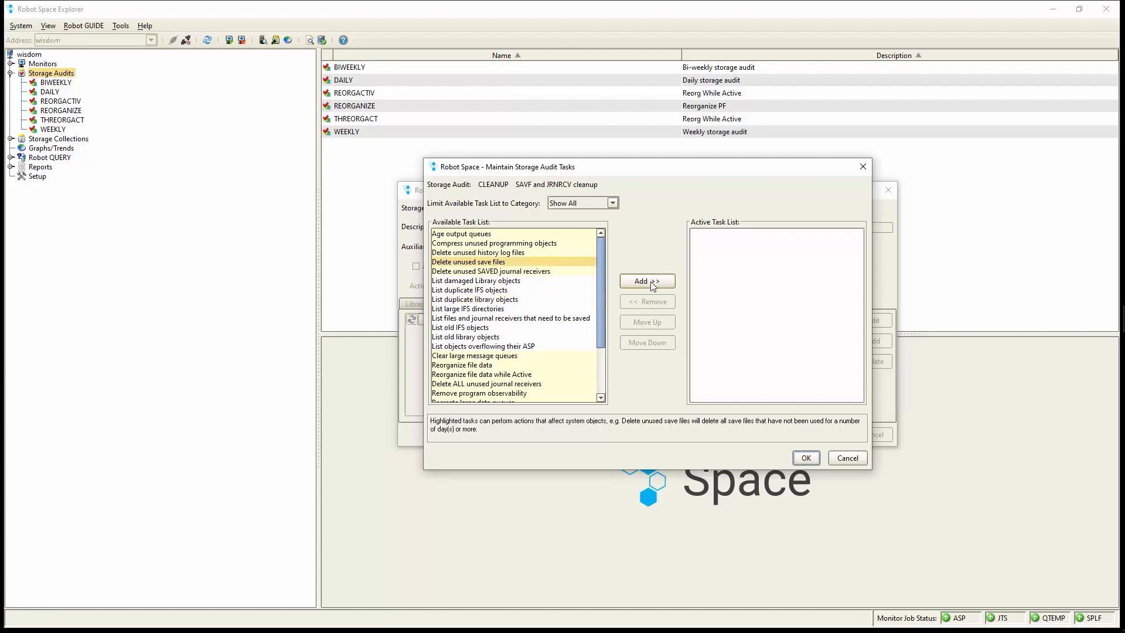
click(644, 281)
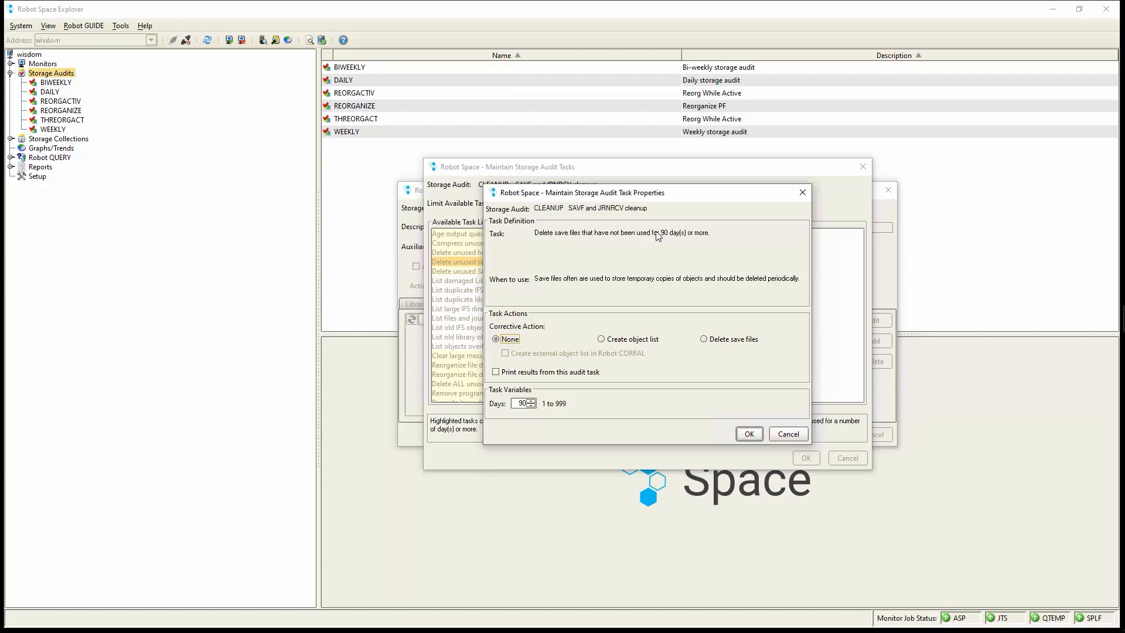
Set the save file task's threshold to 180 days and enable printing of its results.
click(521, 403)
key(BackSpace)
key(BackSpace)
text(18)
click(496, 372)
click(748, 434)
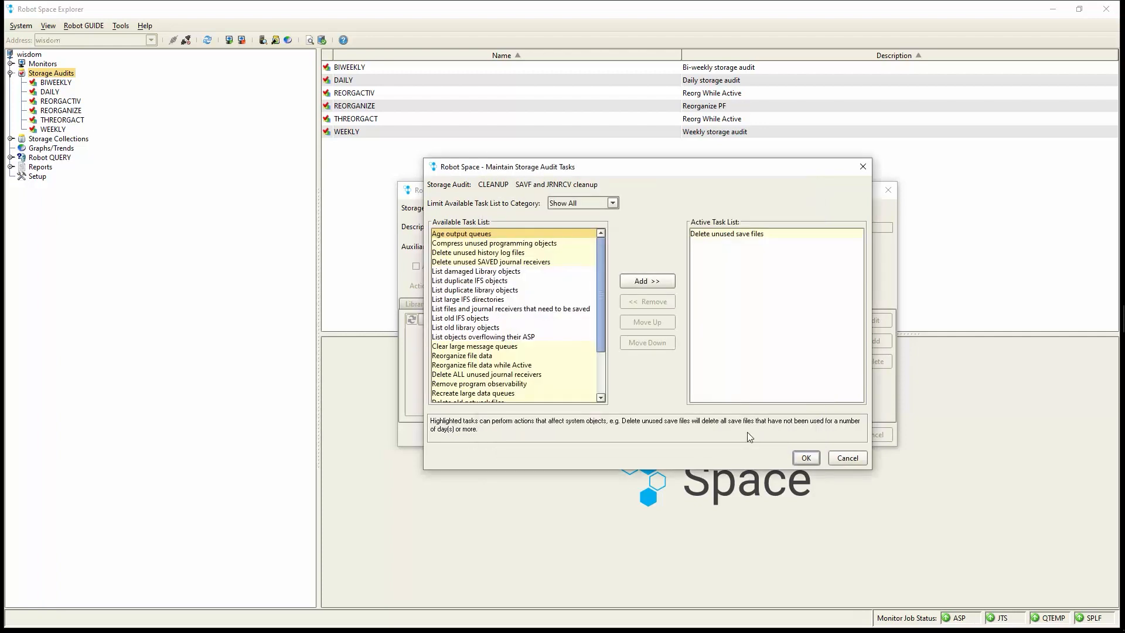
Add the "Delete unused SAVED journal receivers" task with a 14-day threshold and printed results.
click(520, 262)
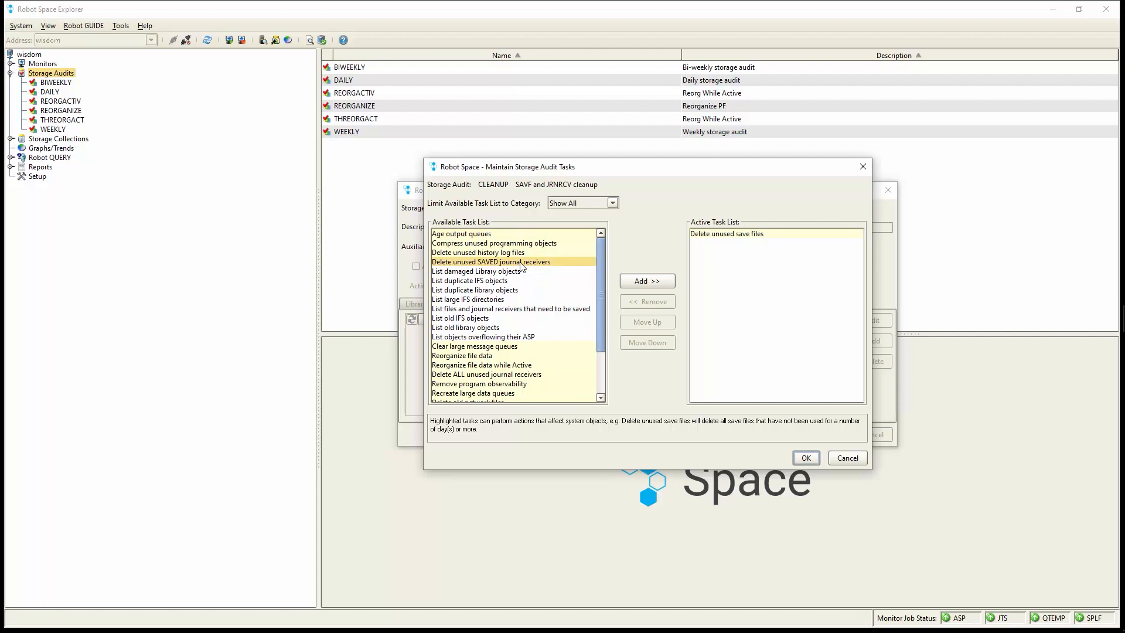
click(652, 282)
click(519, 403)
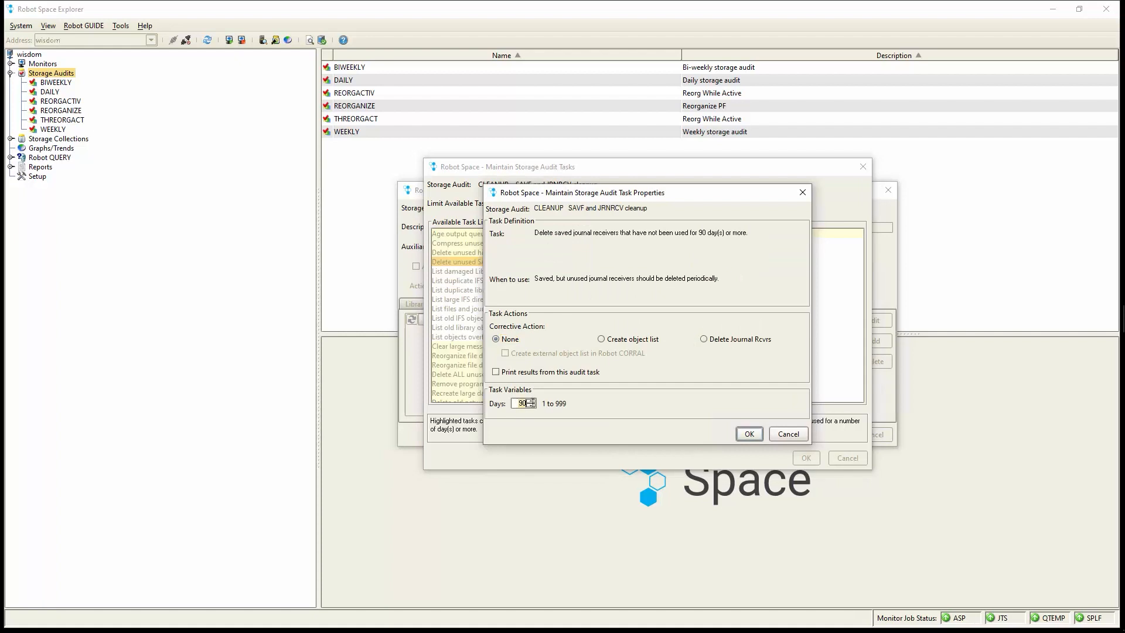
click(499, 372)
click(516, 404)
drag(516, 404, 529, 406)
text(14)
click(744, 434)
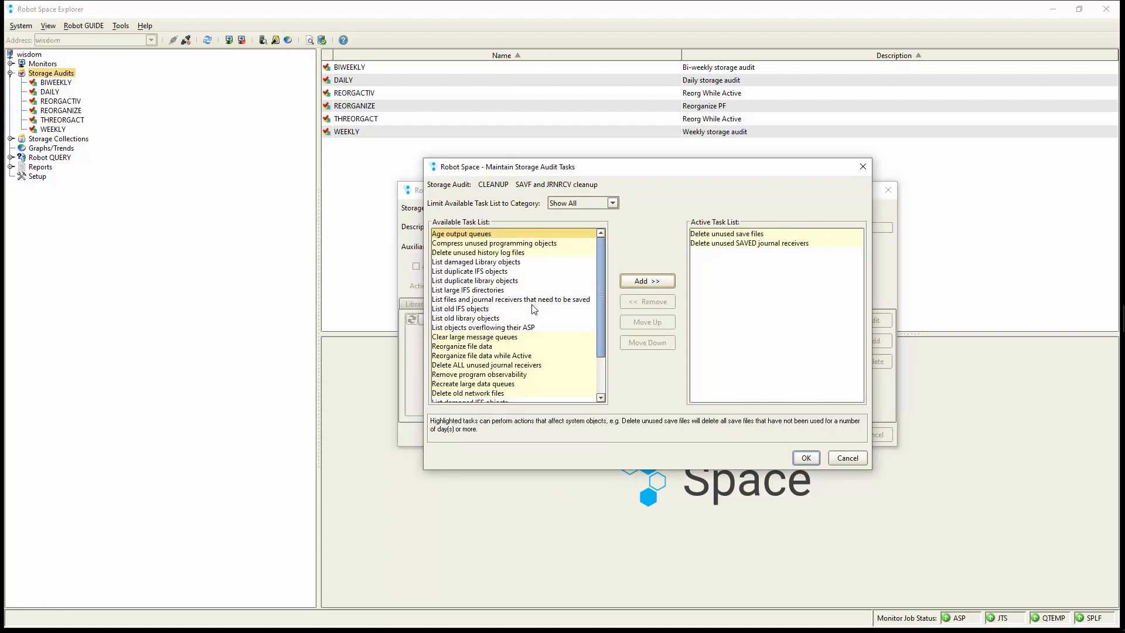
Add the "Delete ALL unused journal receivers" task with a 30-day threshold and printed results, and save the audit.
scroll(535, 307, down, 2)
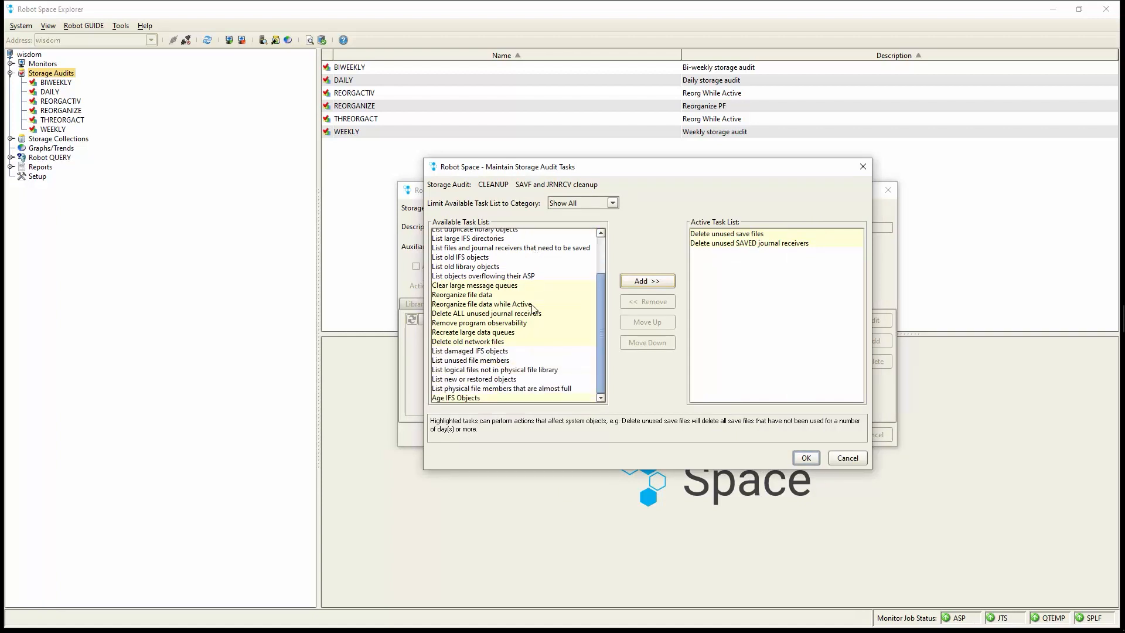
click(526, 315)
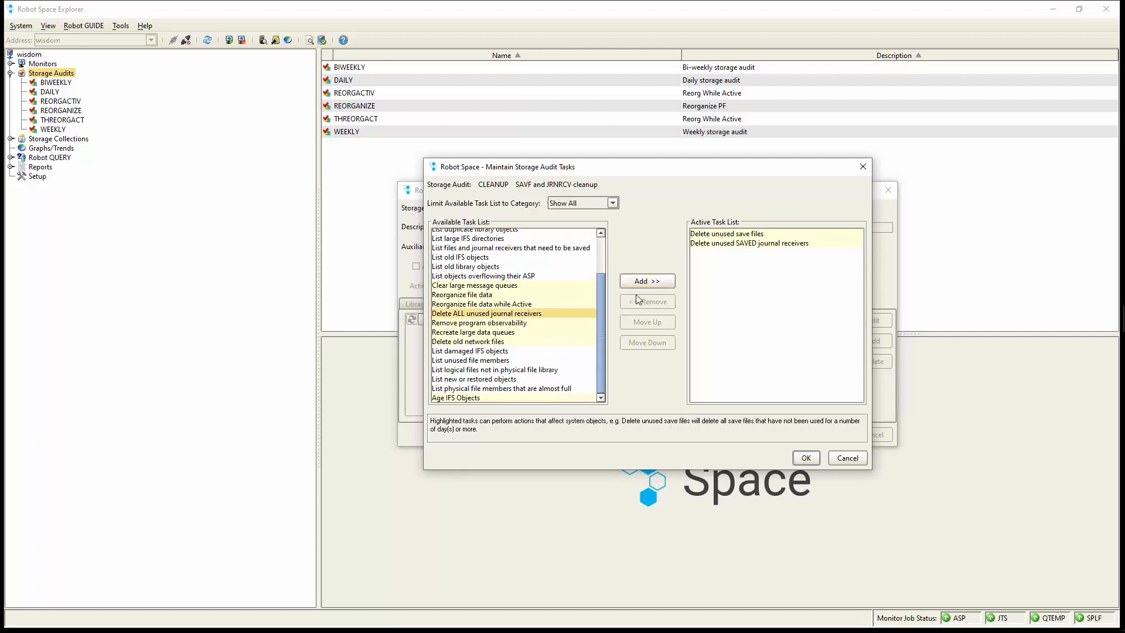
click(654, 284)
click(495, 372)
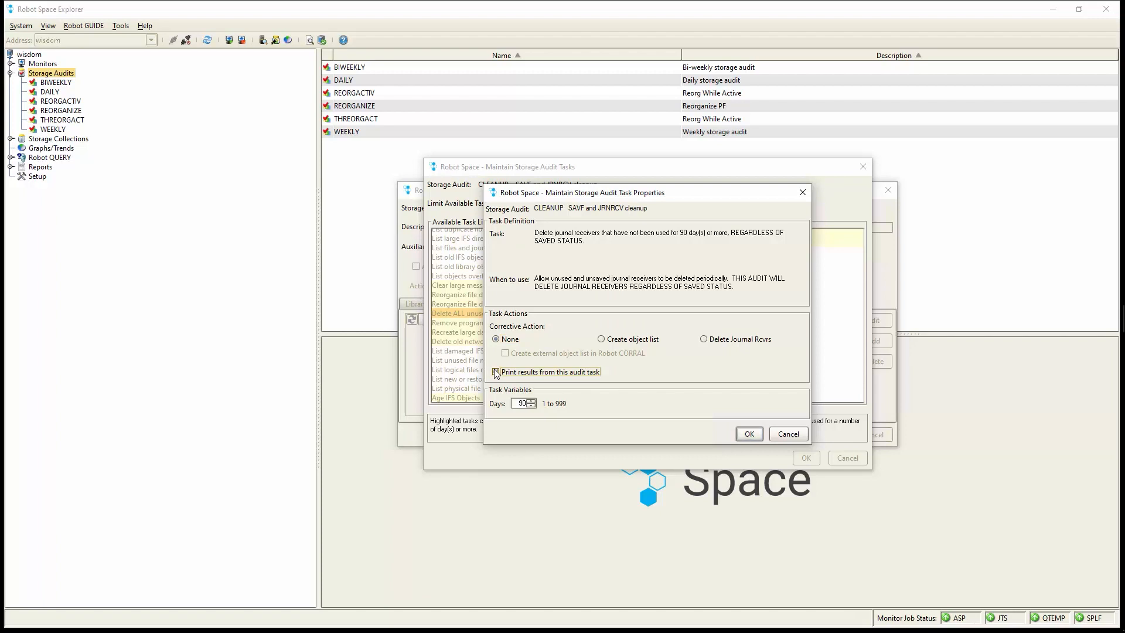
click(521, 403)
text(30)
click(749, 433)
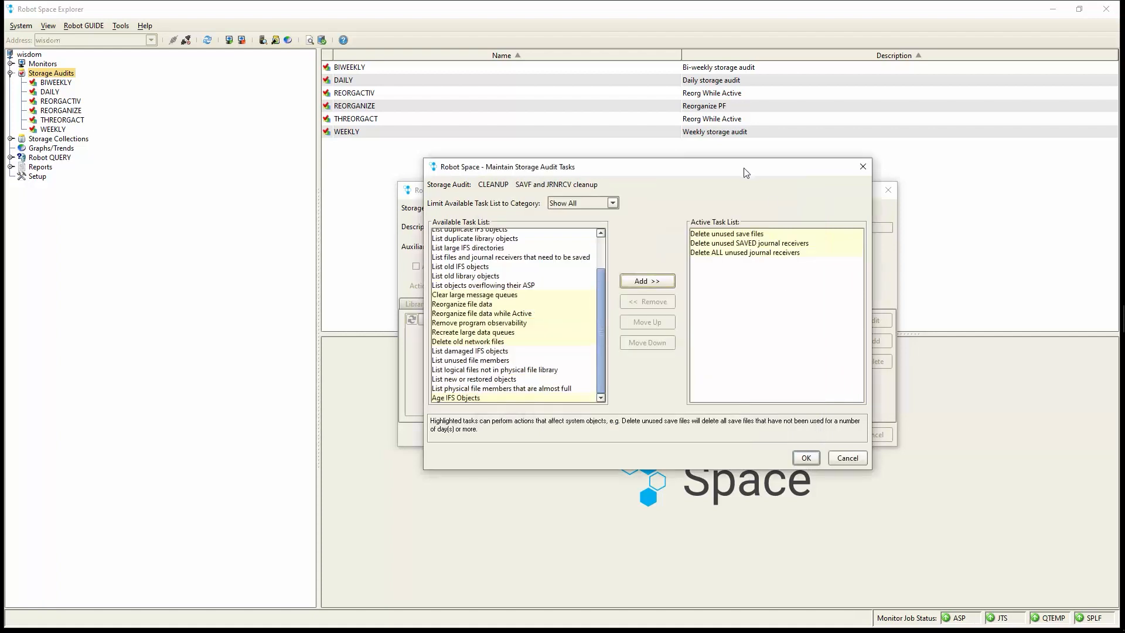
click(807, 458)
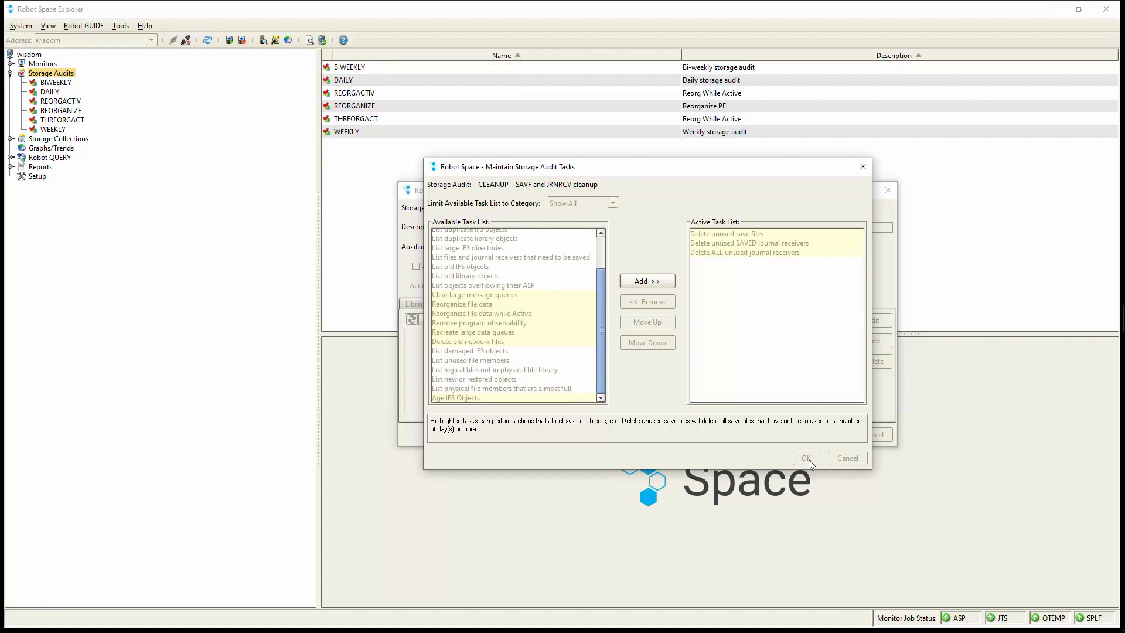
click(789, 436)
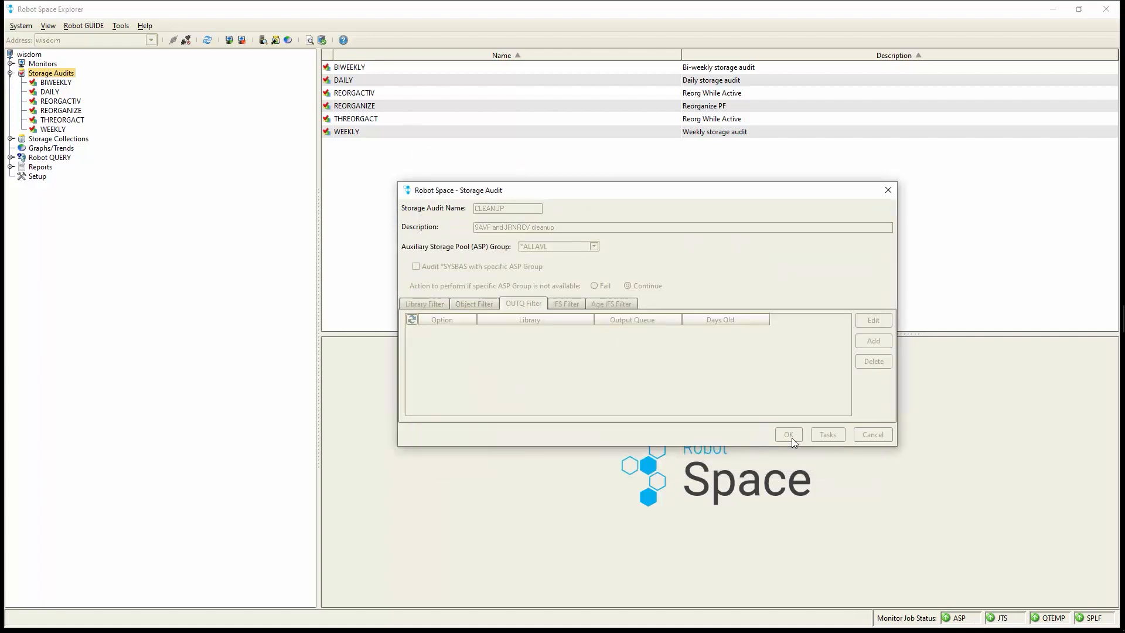
Set up a Robot Schedule job named CLEANUP for the CLEANUP storage audit.
click(64, 92)
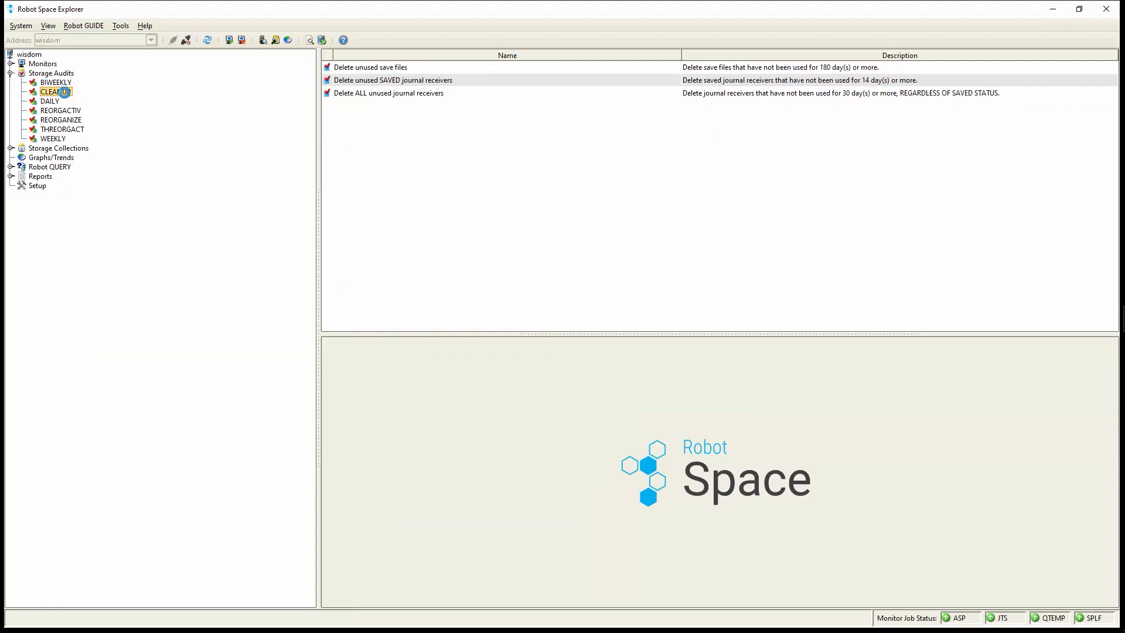
right_click(64, 92)
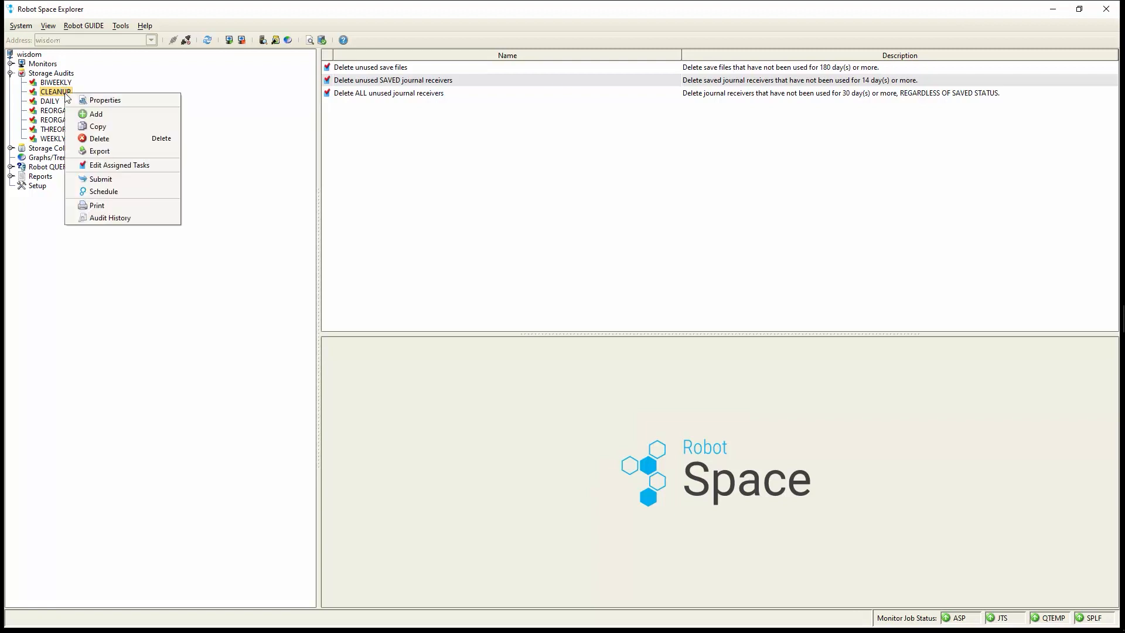
click(129, 194)
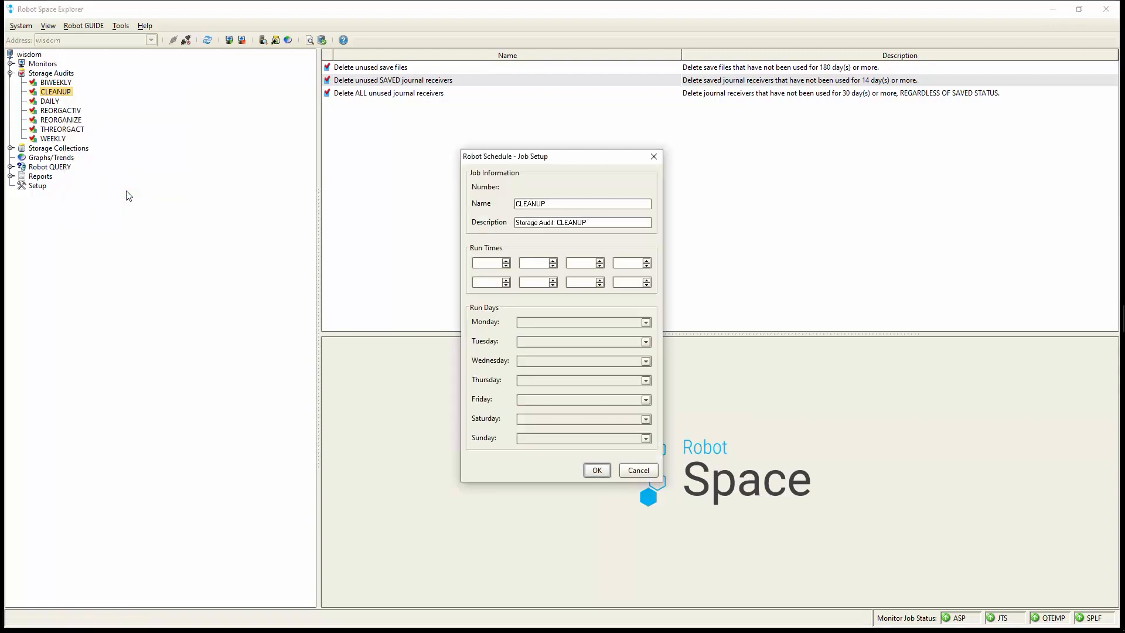
drag(553, 203, 492, 204)
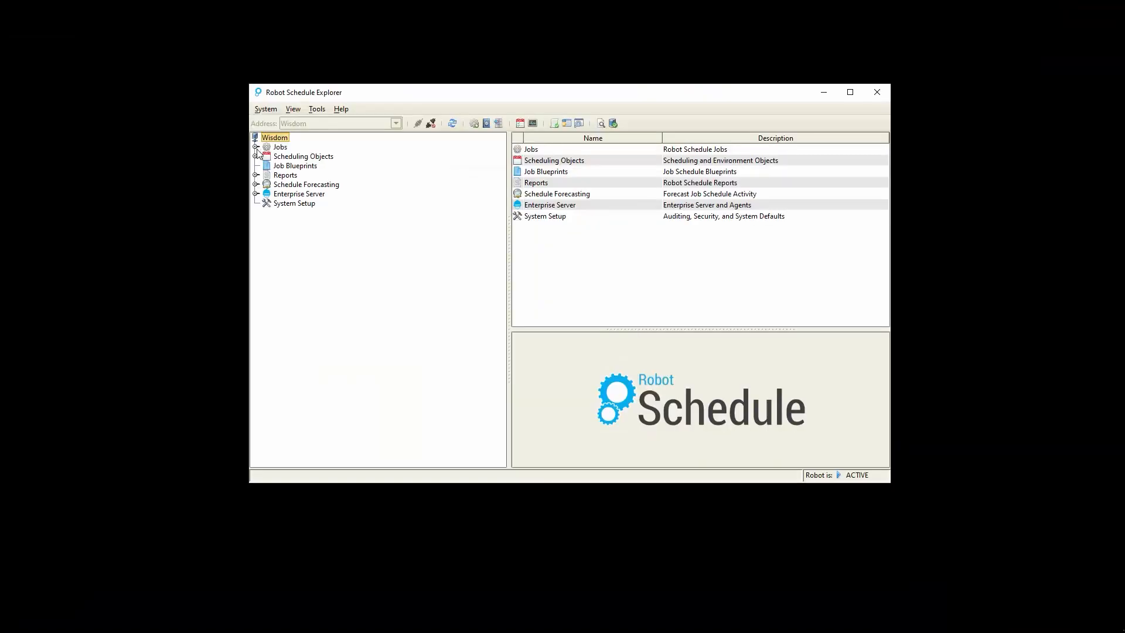
In Robot Schedule, open the properties of the CLEANUP job from the list of all jobs and check its name and application.
click(256, 147)
click(297, 156)
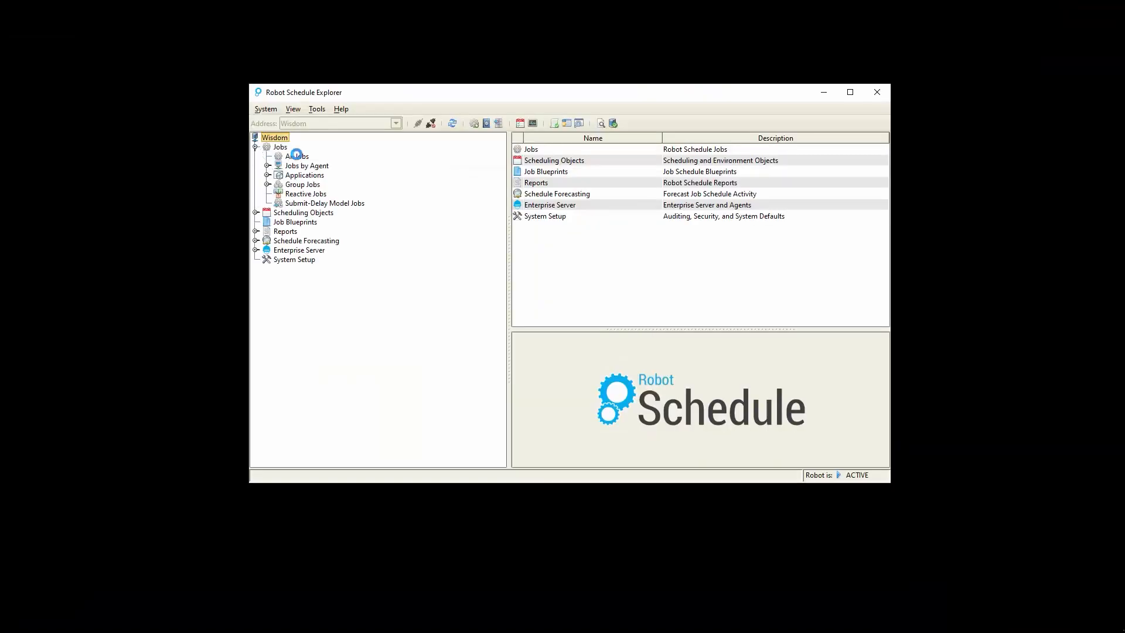
scroll(590, 218, down, 10)
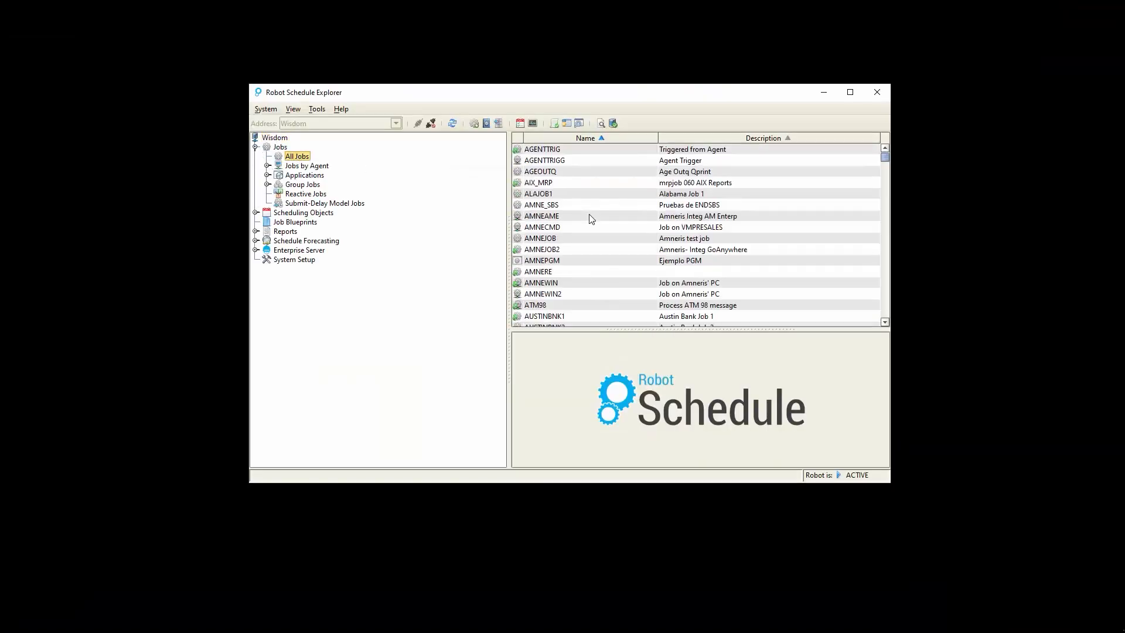
scroll(590, 219, down, 3)
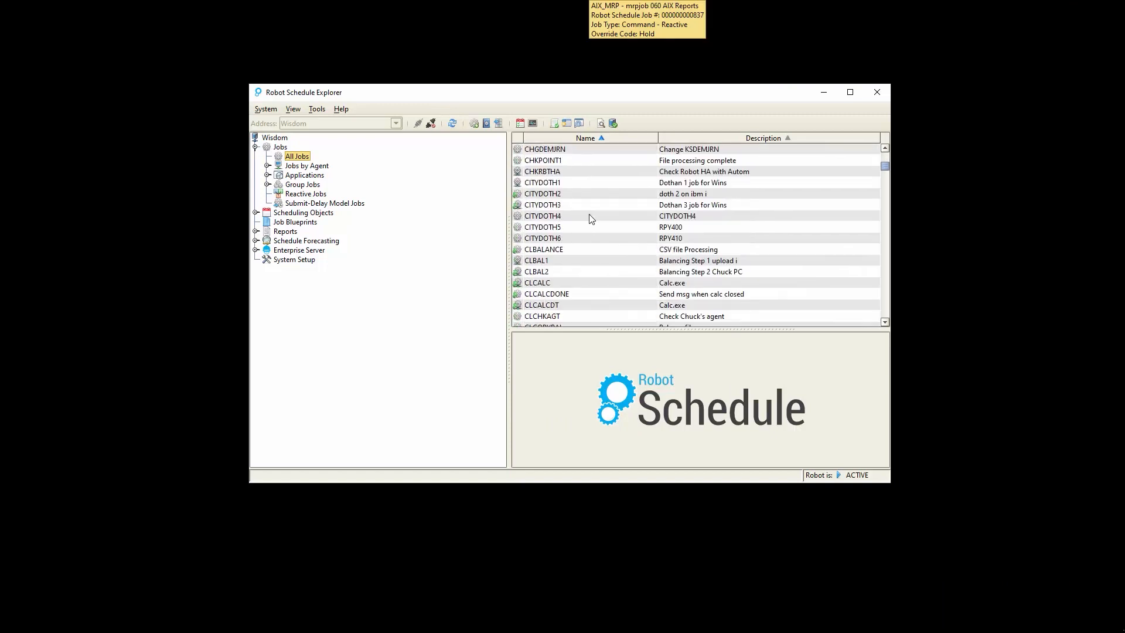
scroll(590, 219, down, 3)
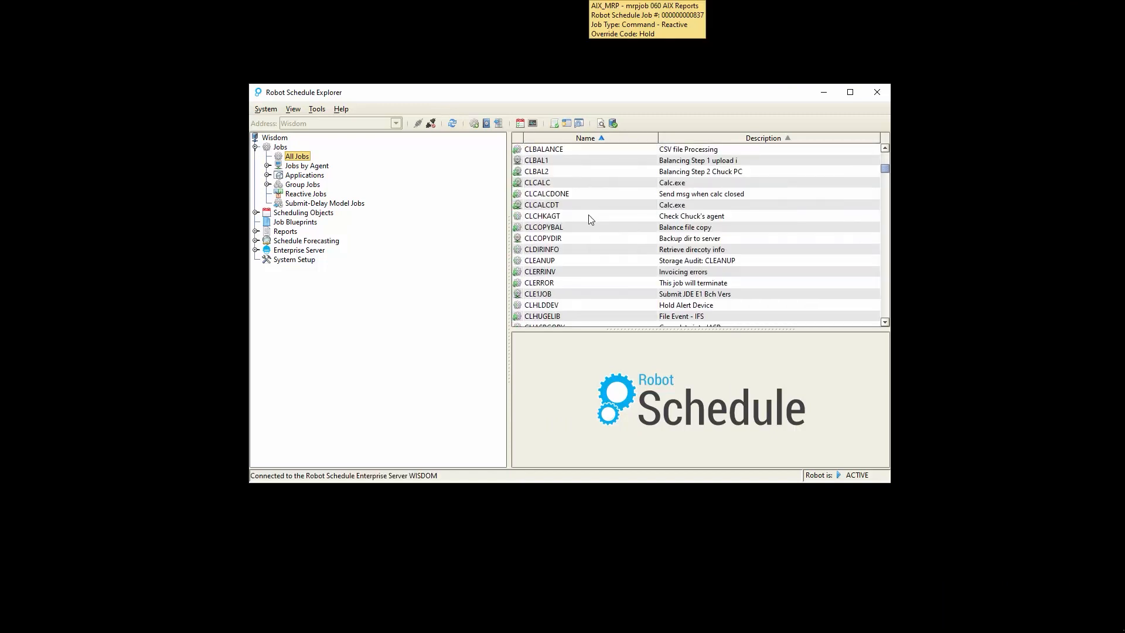
click(575, 260)
right_click(575, 260)
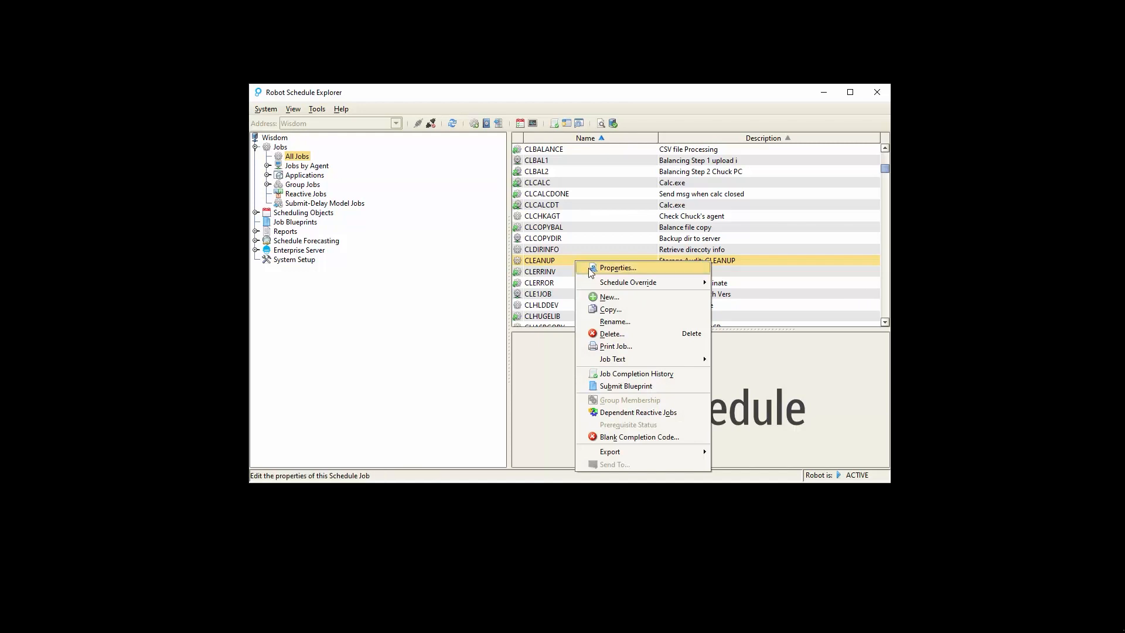
click(586, 266)
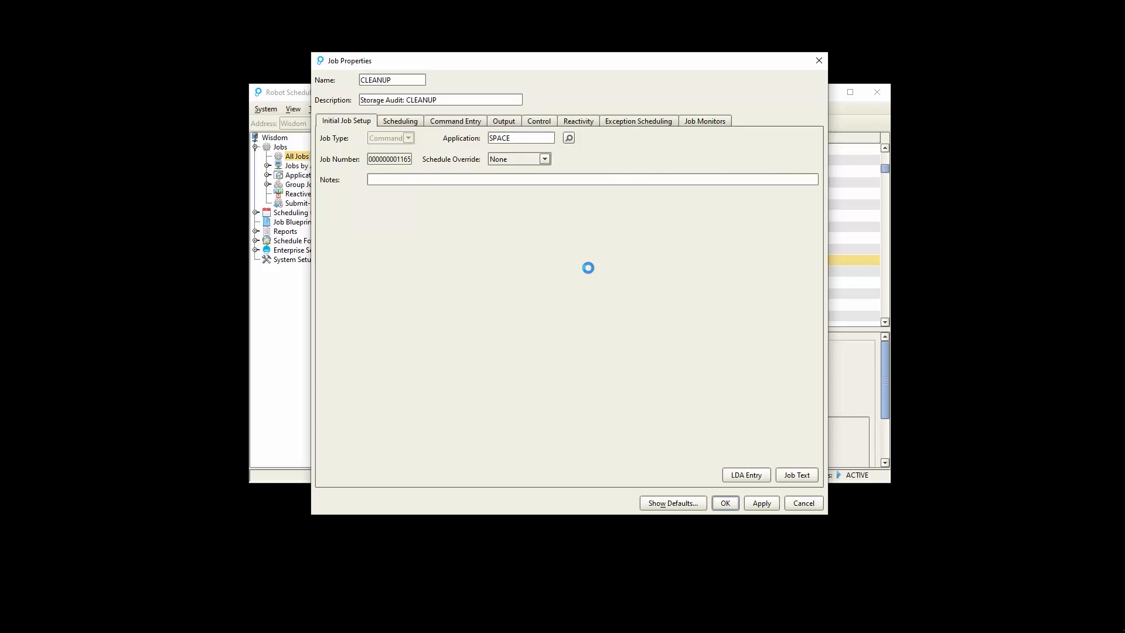
click(401, 82)
double_click(401, 82)
click(524, 137)
double_click(525, 137)
Schedule the CLEANUP job for every Saturday at 0600 and display its command entry settings.
click(408, 121)
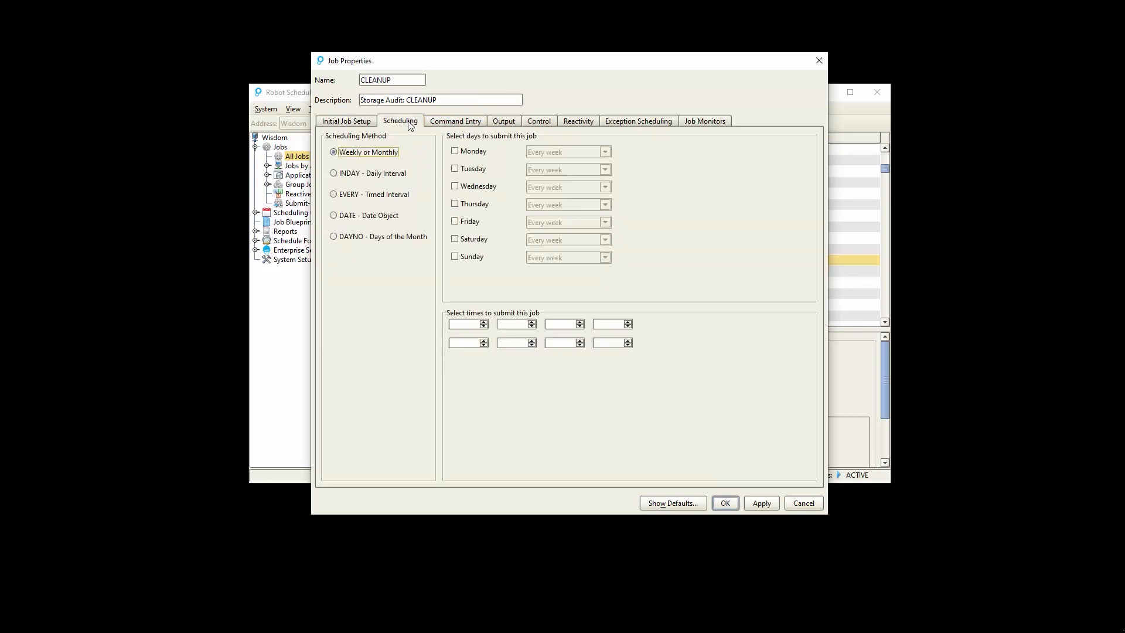
click(455, 239)
click(471, 325)
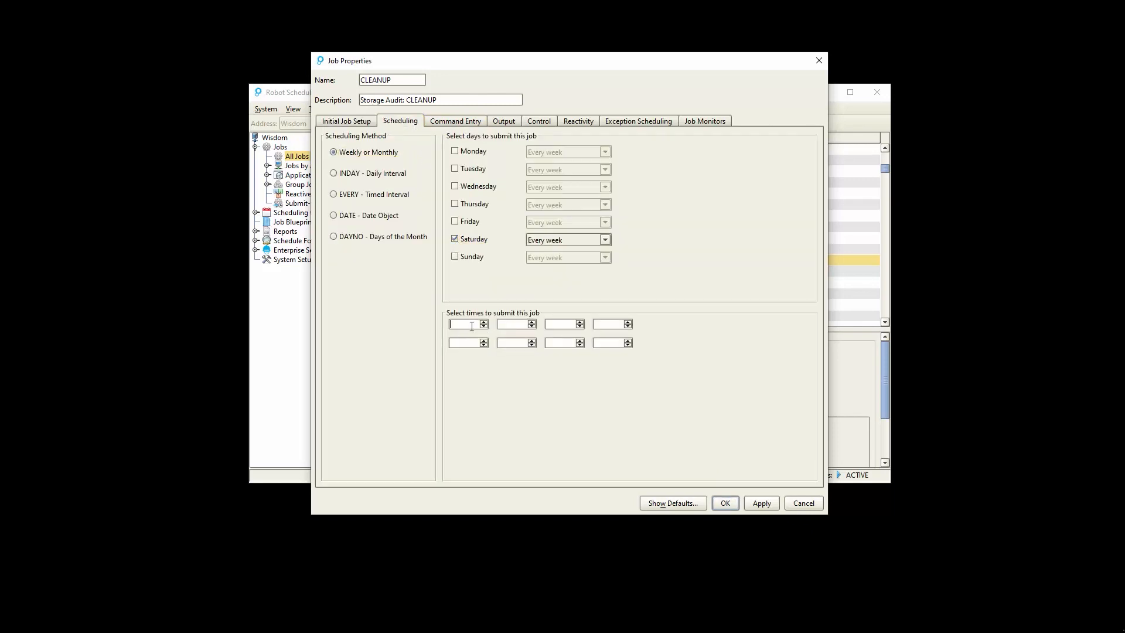
text(0600)
click(465, 123)
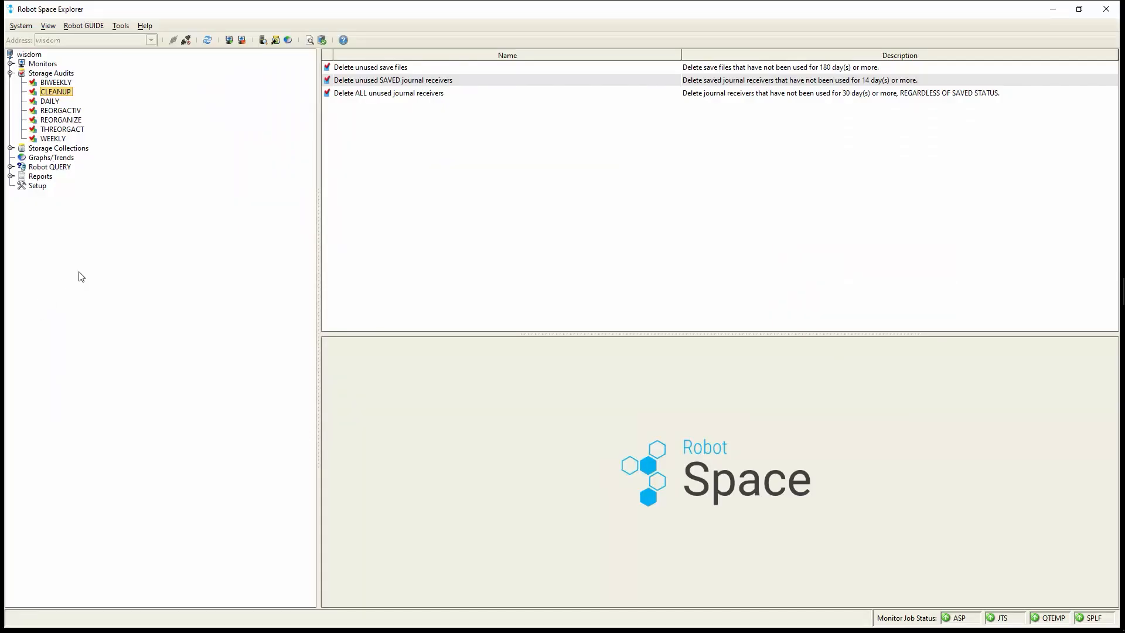
Back in Robot Space, review the execution status of each task in the DAILY storage audit.
click(52, 101)
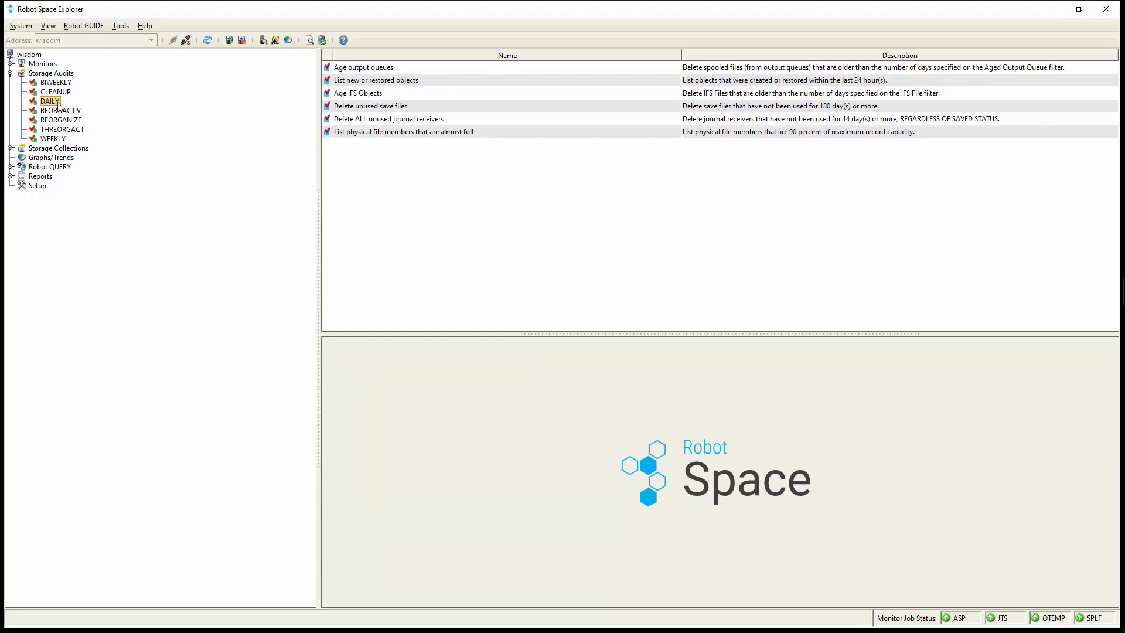
click(378, 69)
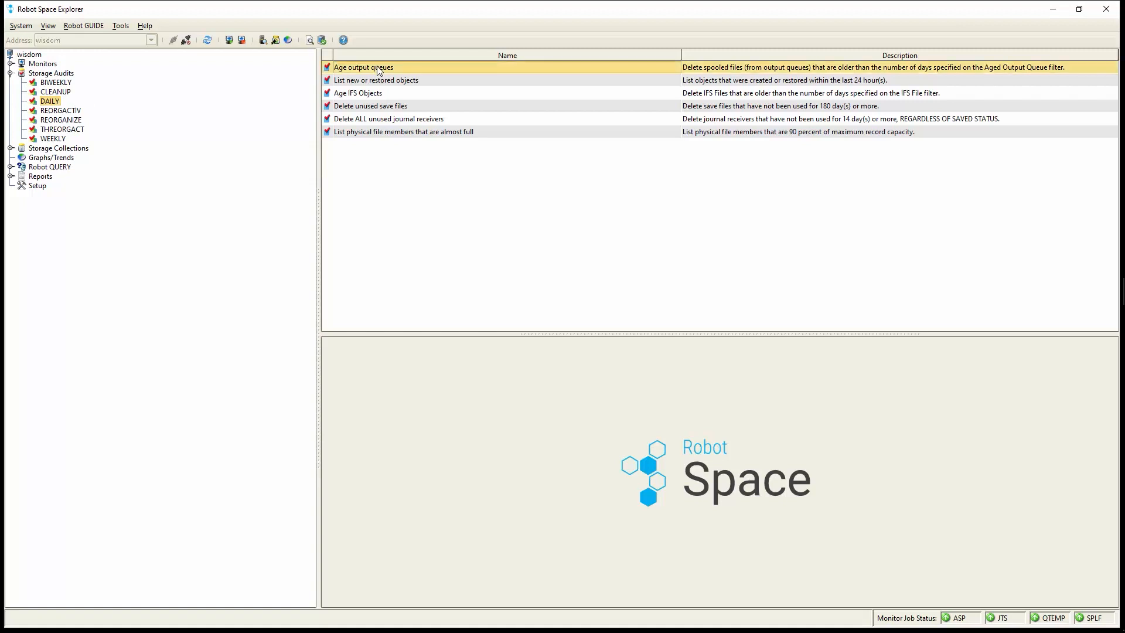
click(431, 83)
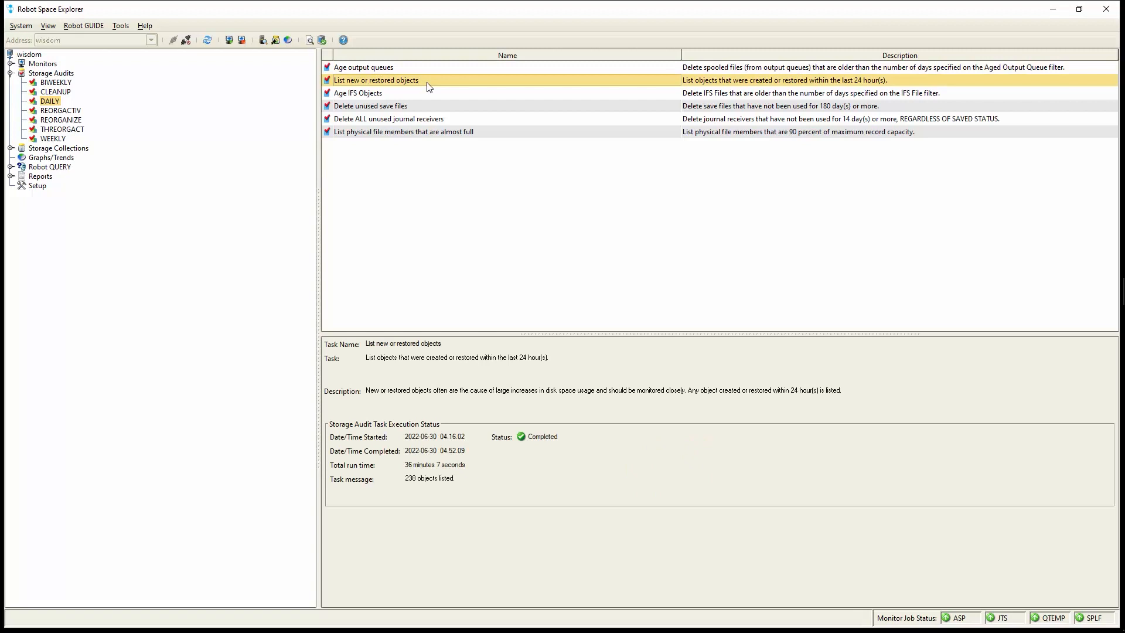
click(421, 94)
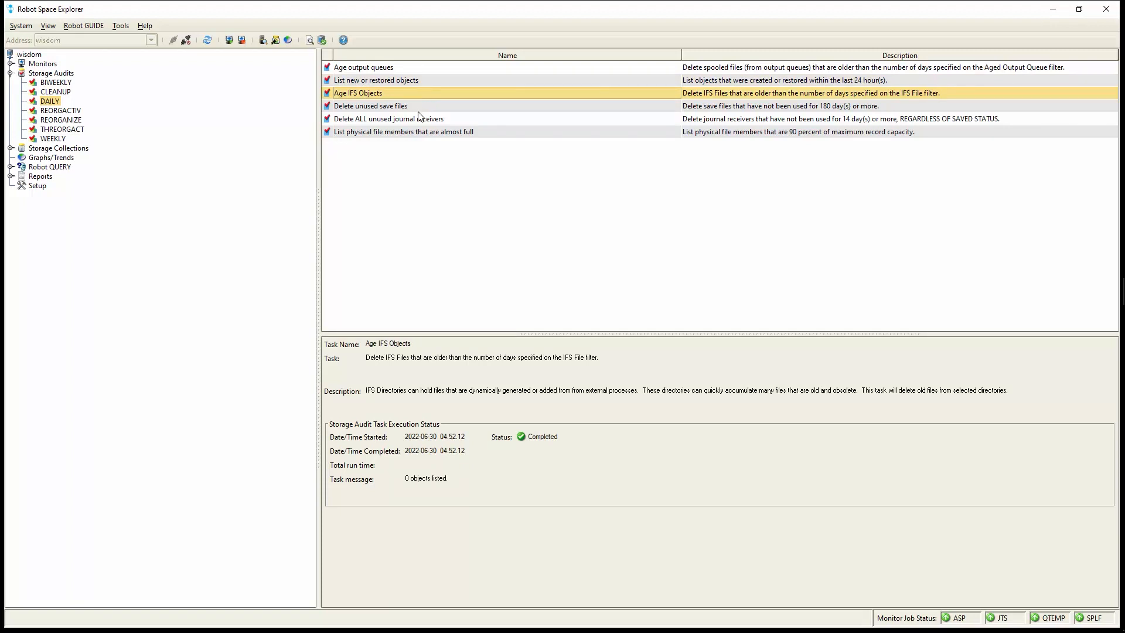
click(426, 108)
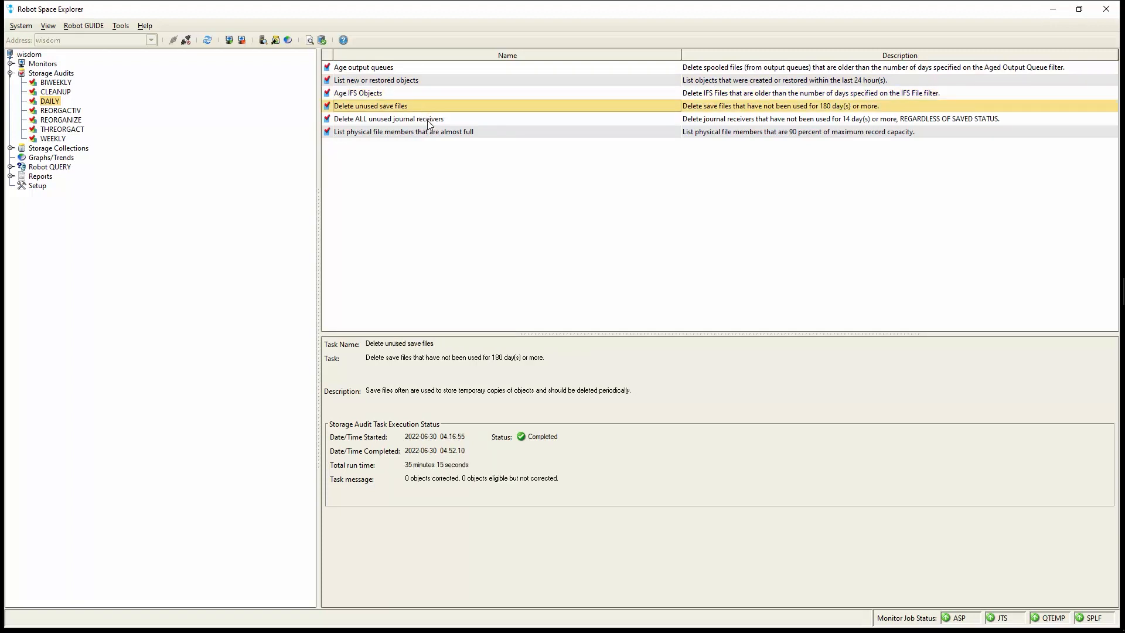
click(429, 120)
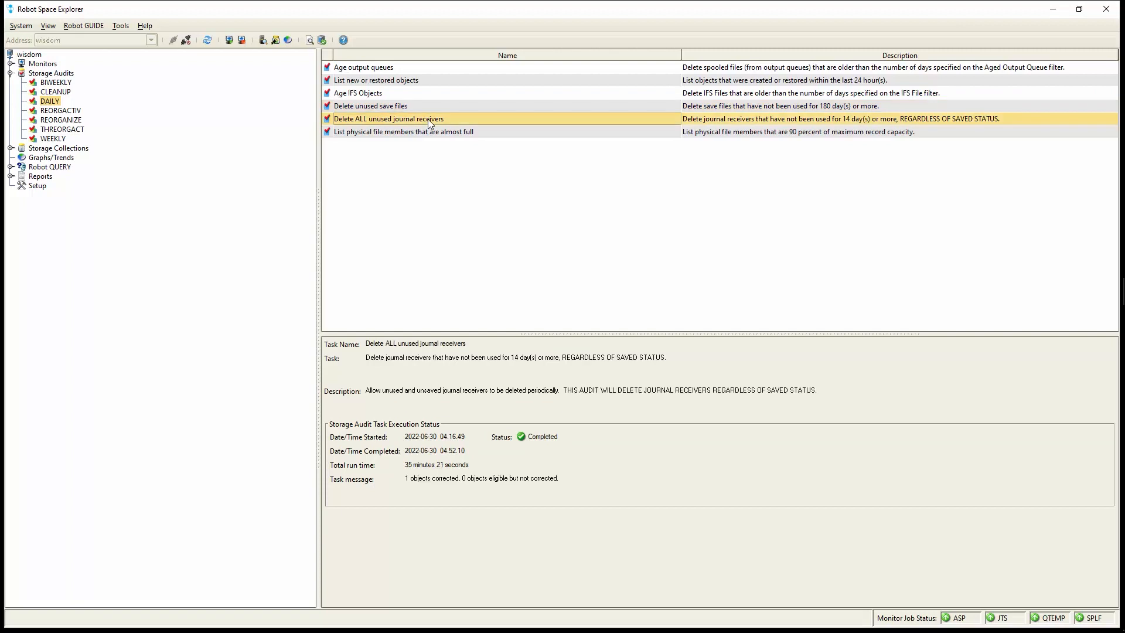
click(418, 132)
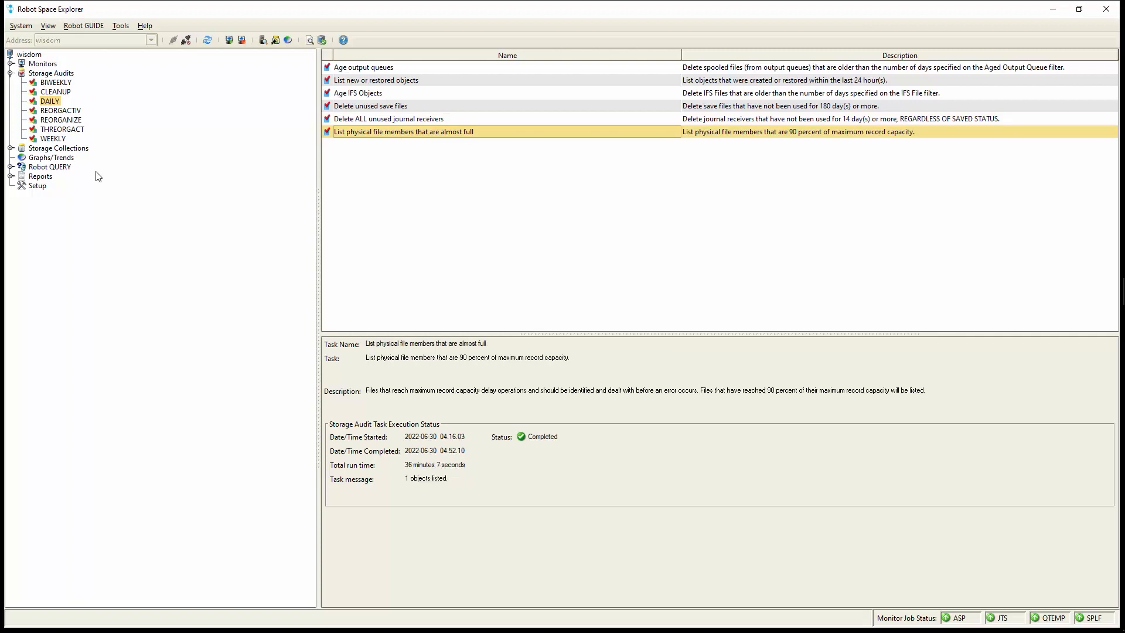
Open the DAILY audit's history and display the job spooled files of the 2022-06-30 run.
right_click(54, 103)
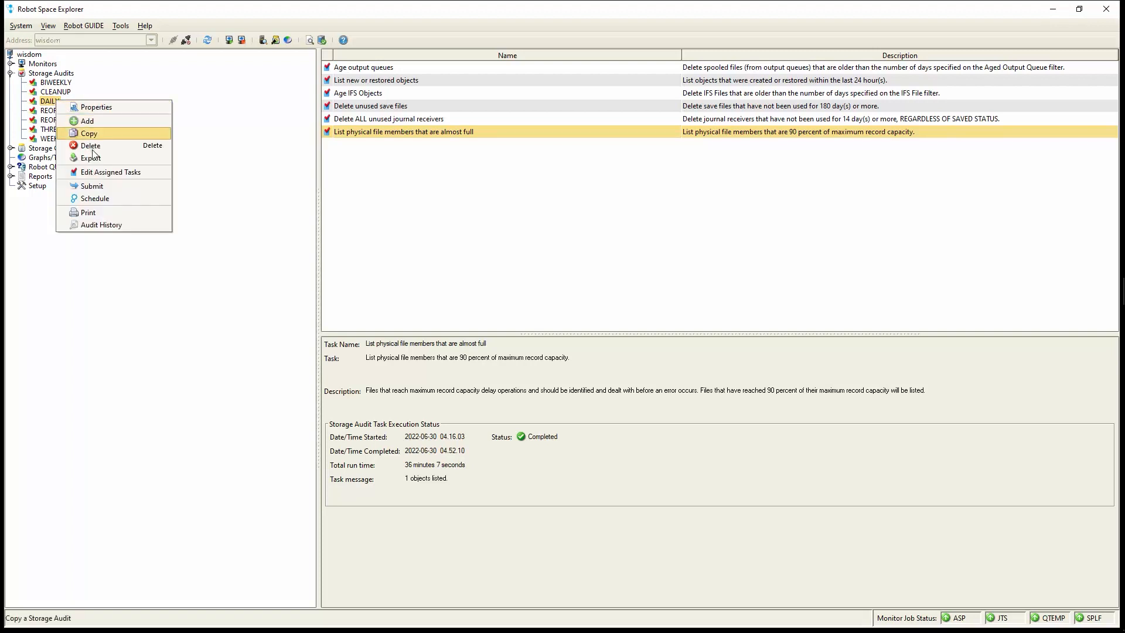
click(101, 225)
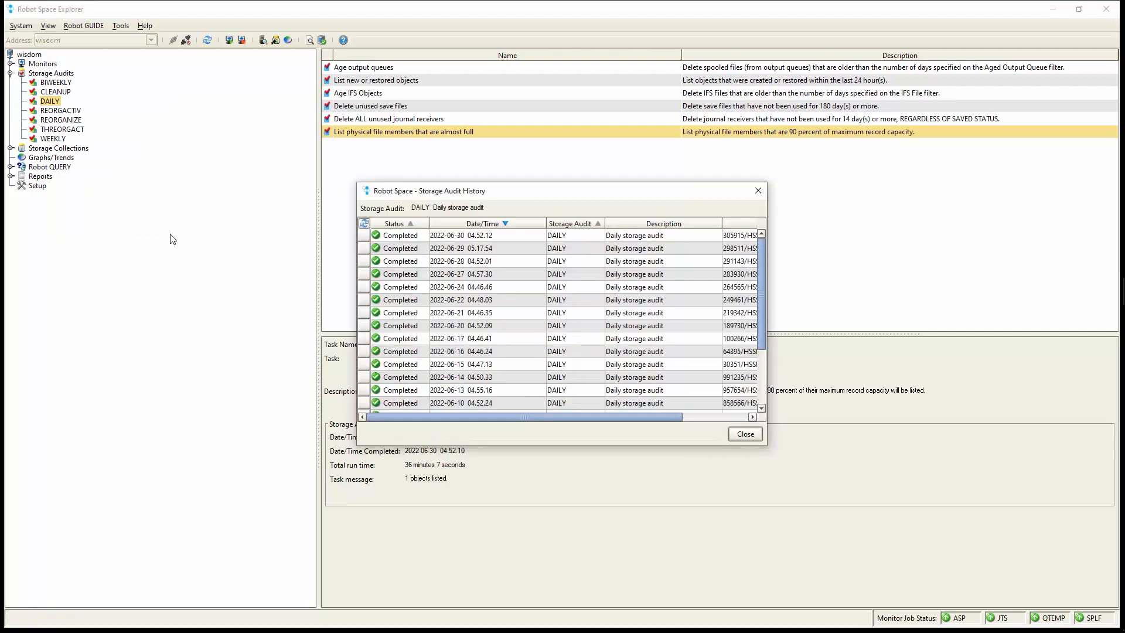
scroll(490, 240, down, 3)
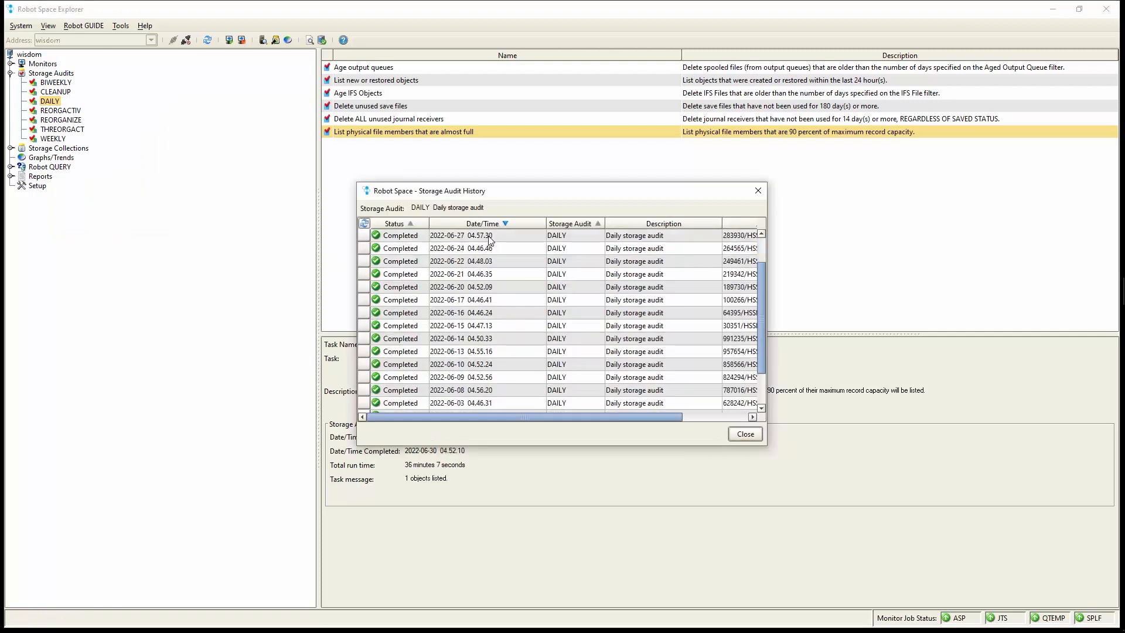
scroll(490, 240, up, 3)
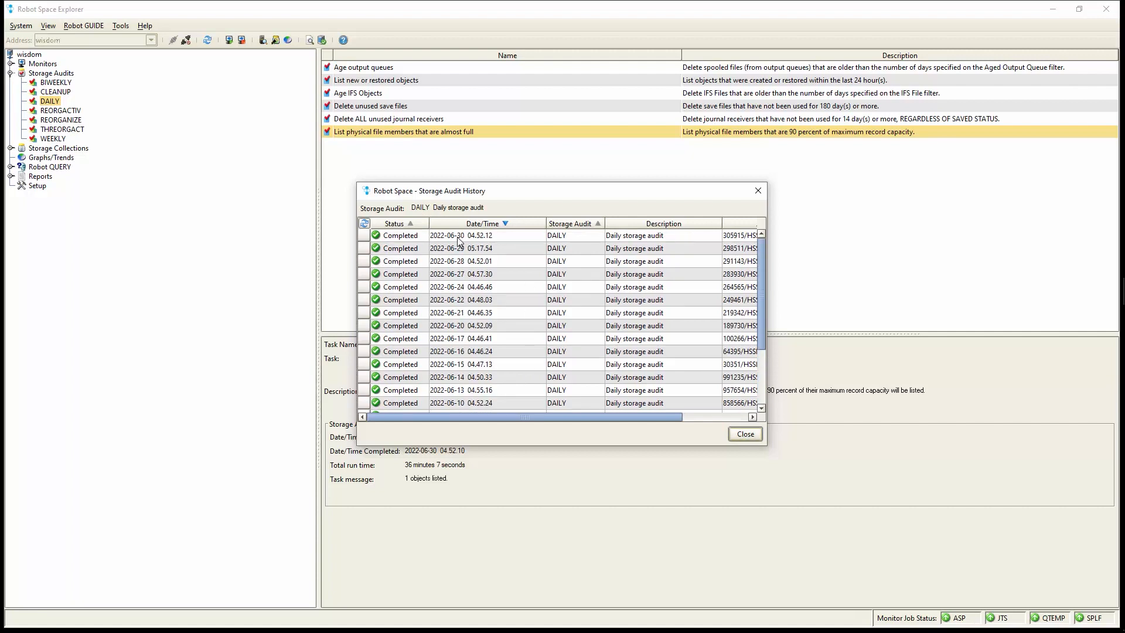
right_click(507, 241)
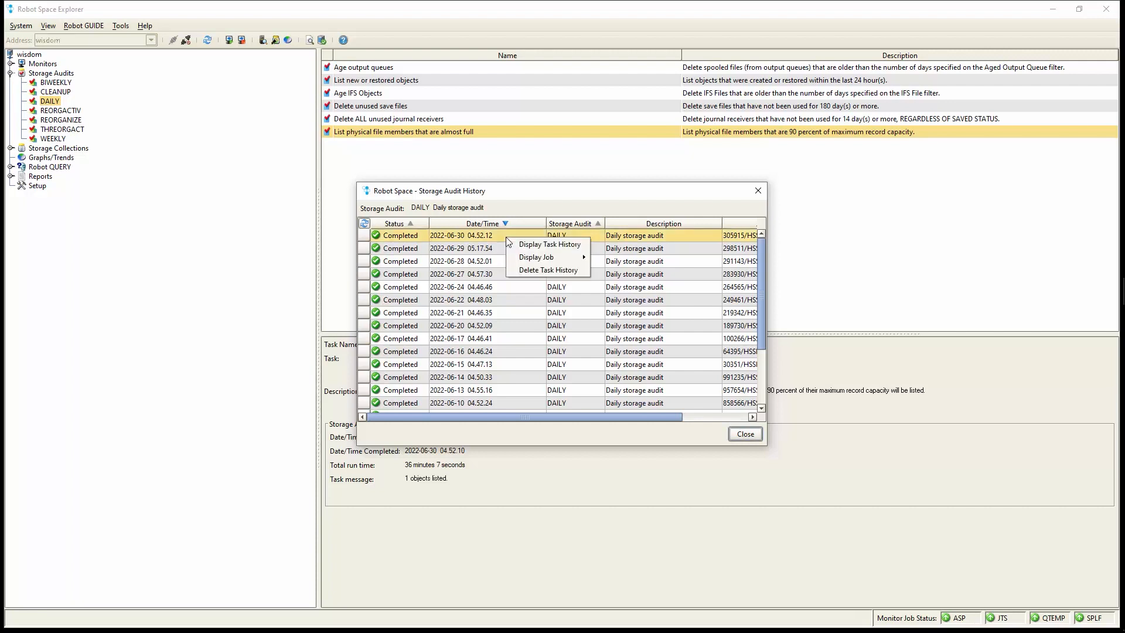
mouse_move(524, 259)
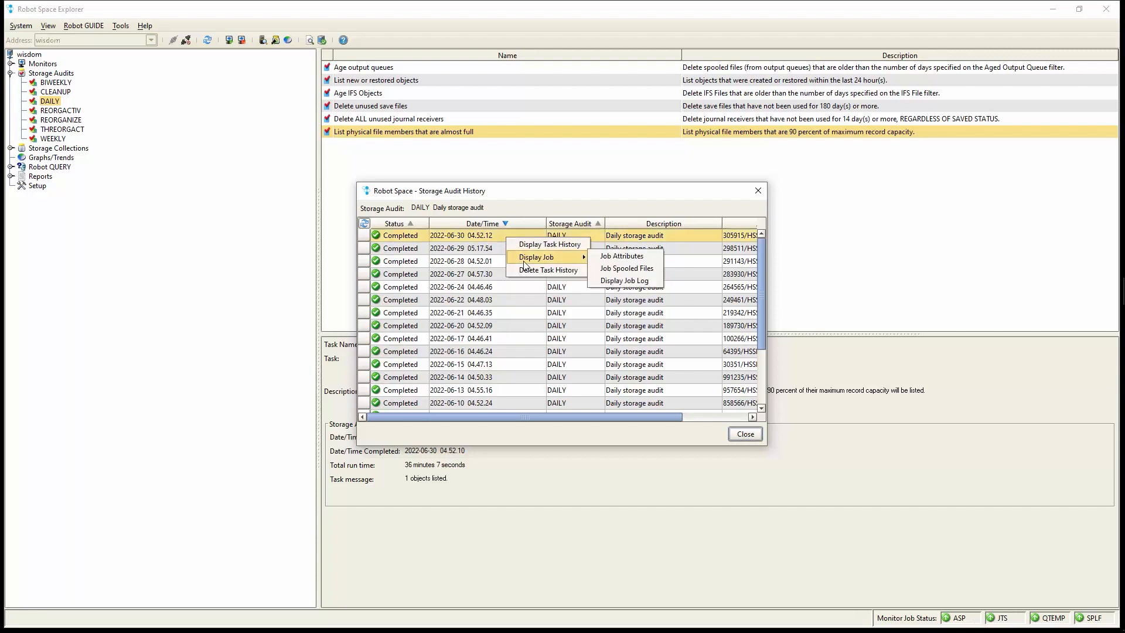
click(627, 268)
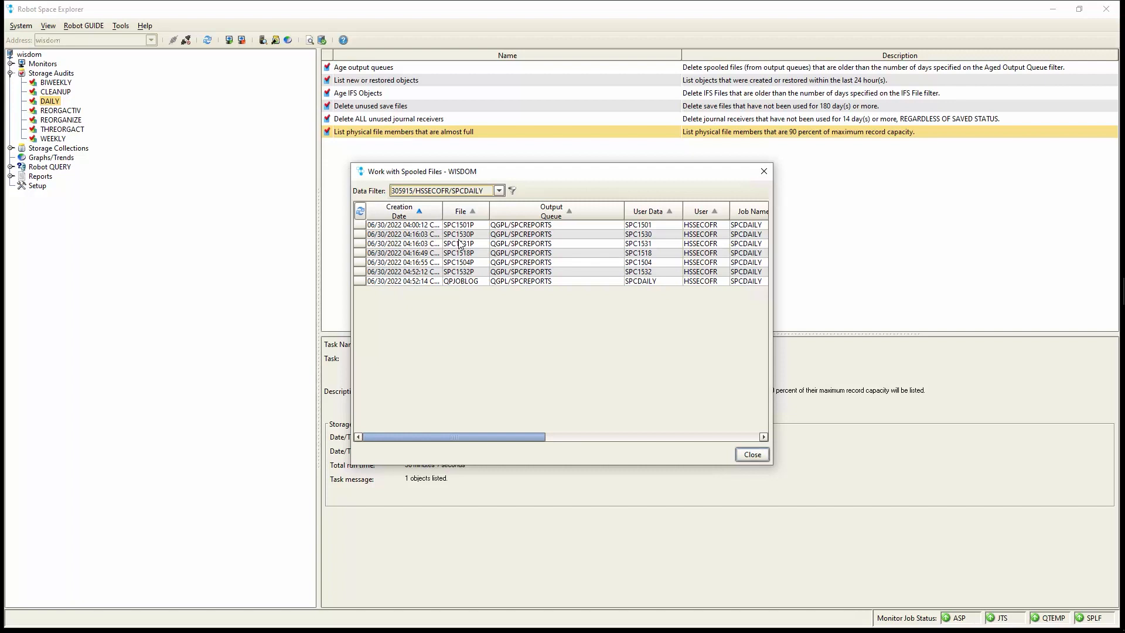
View the SPC1501P spooled file and examine its task description and the spool file totals at the report's end.
click(478, 228)
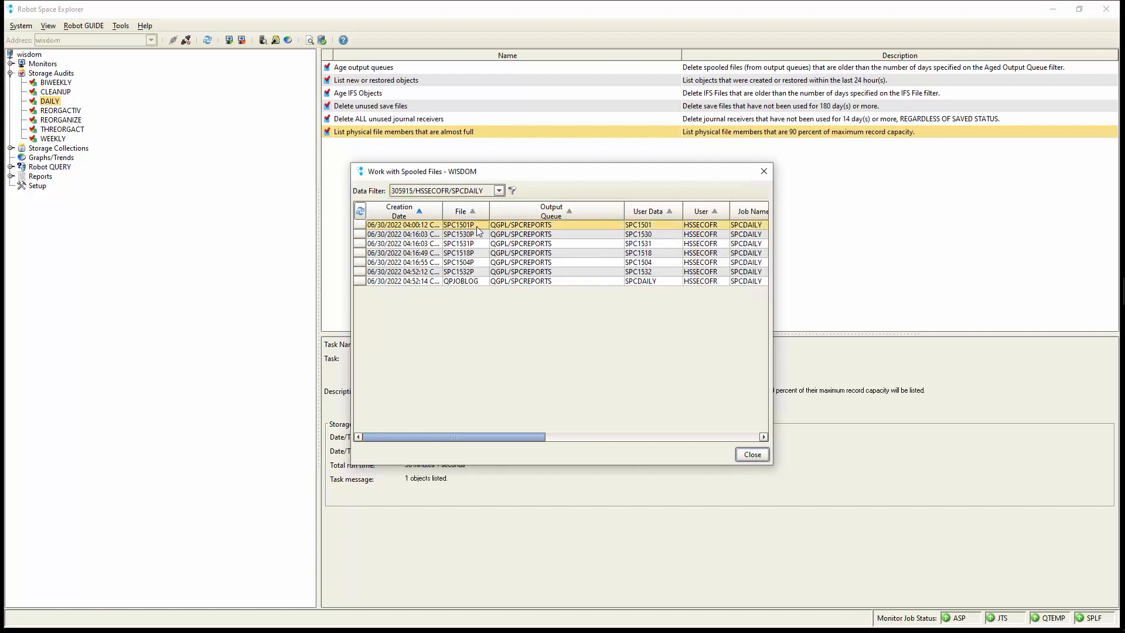
double_click(478, 230)
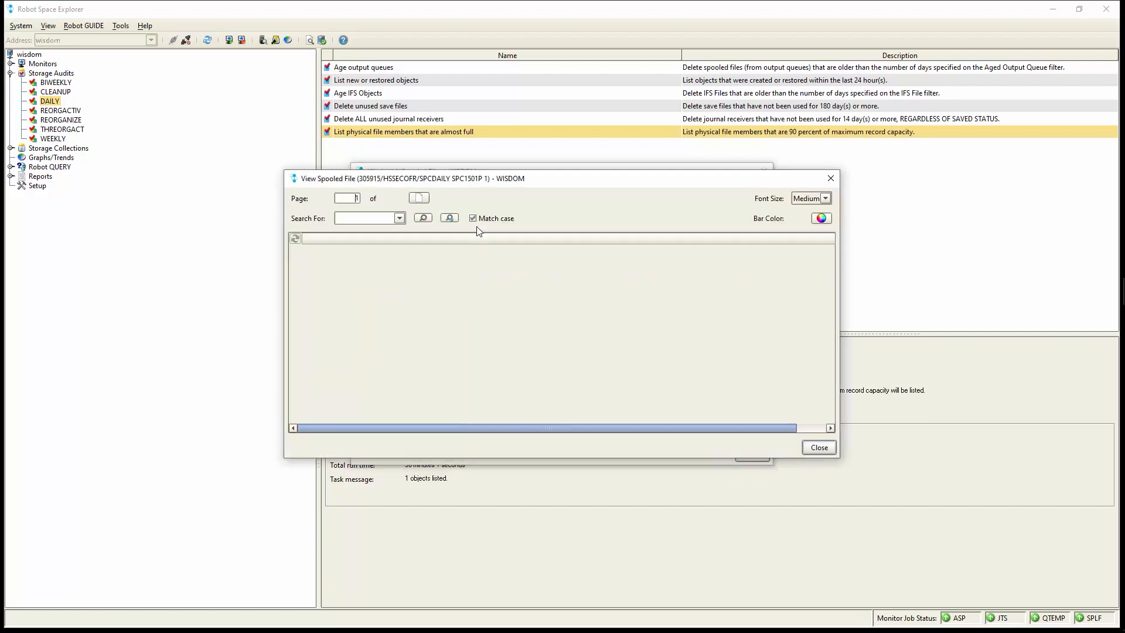
click(473, 288)
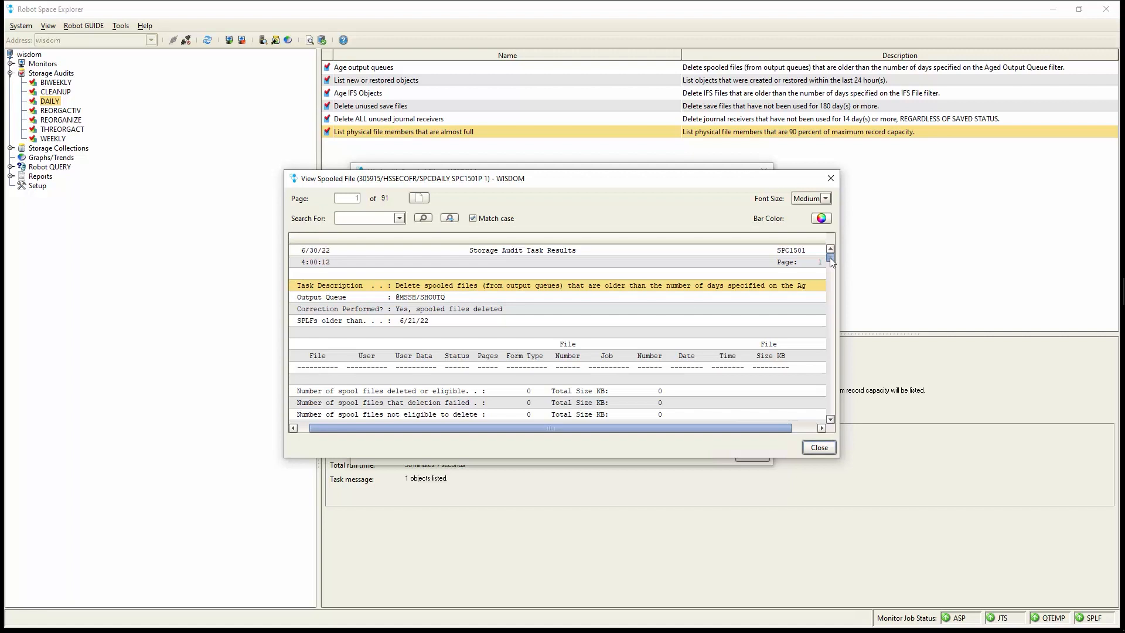
drag(830, 258, 830, 410)
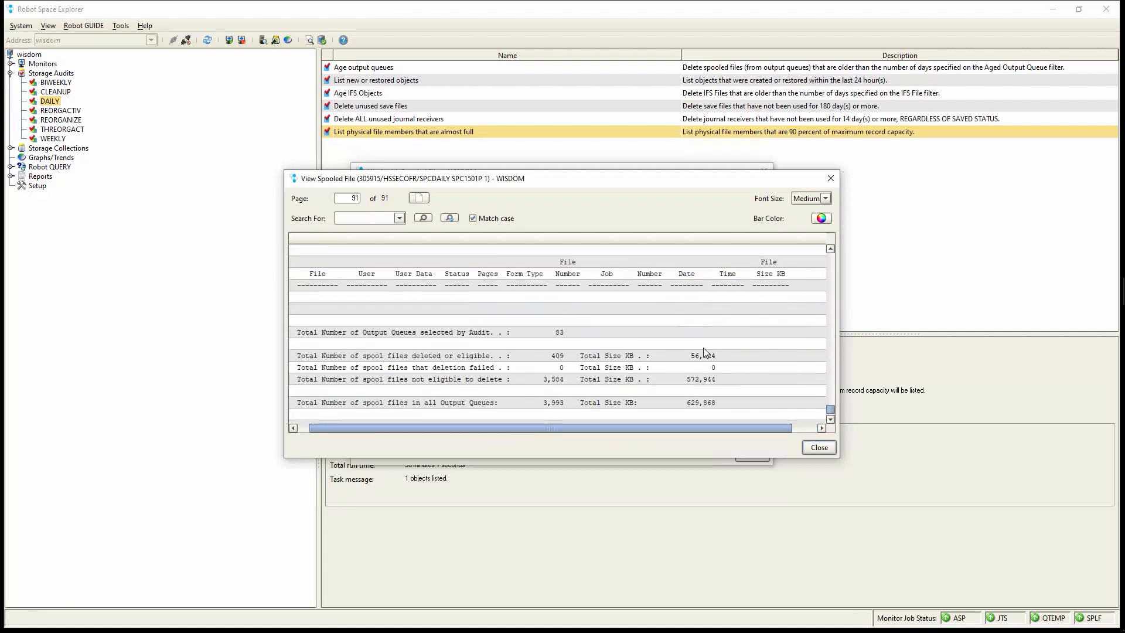
scroll(703, 352, down, 1)
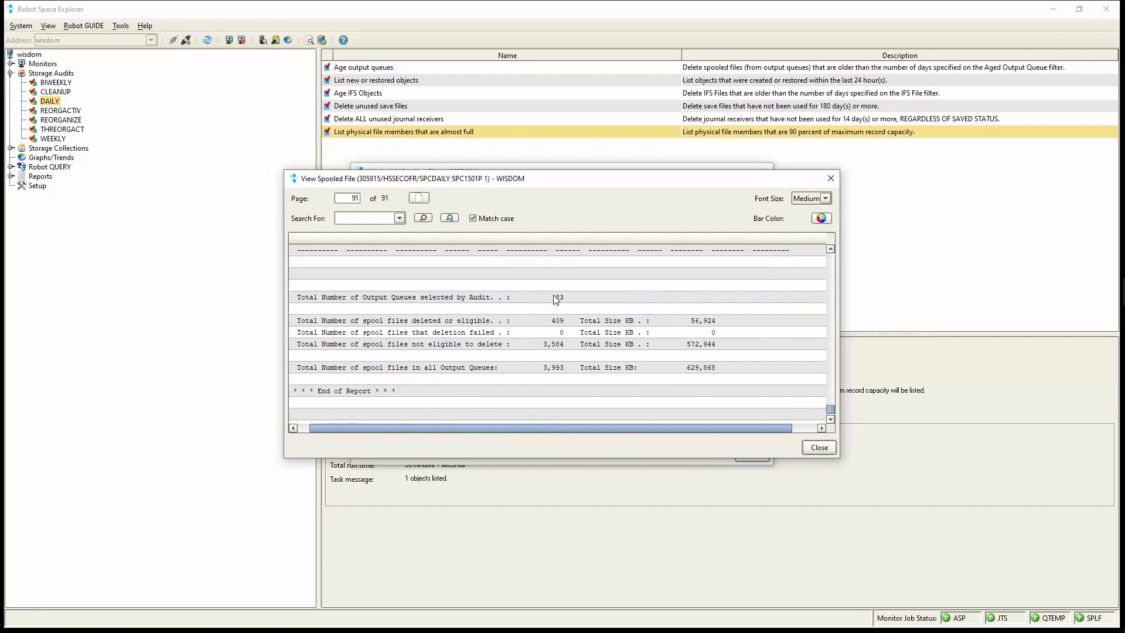
click(580, 300)
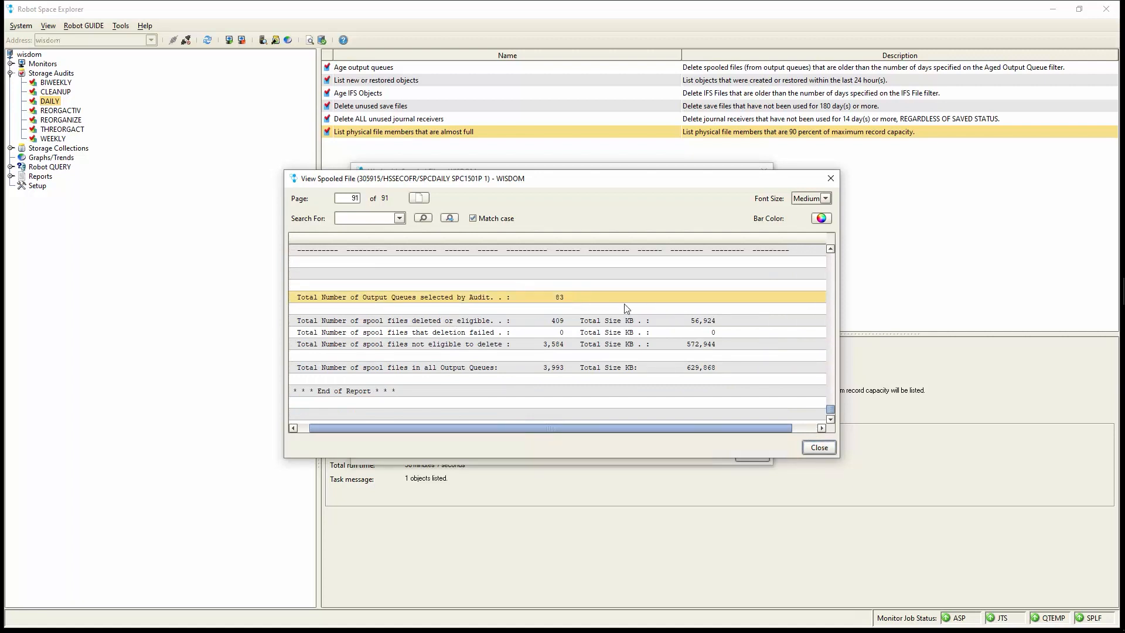
click(536, 321)
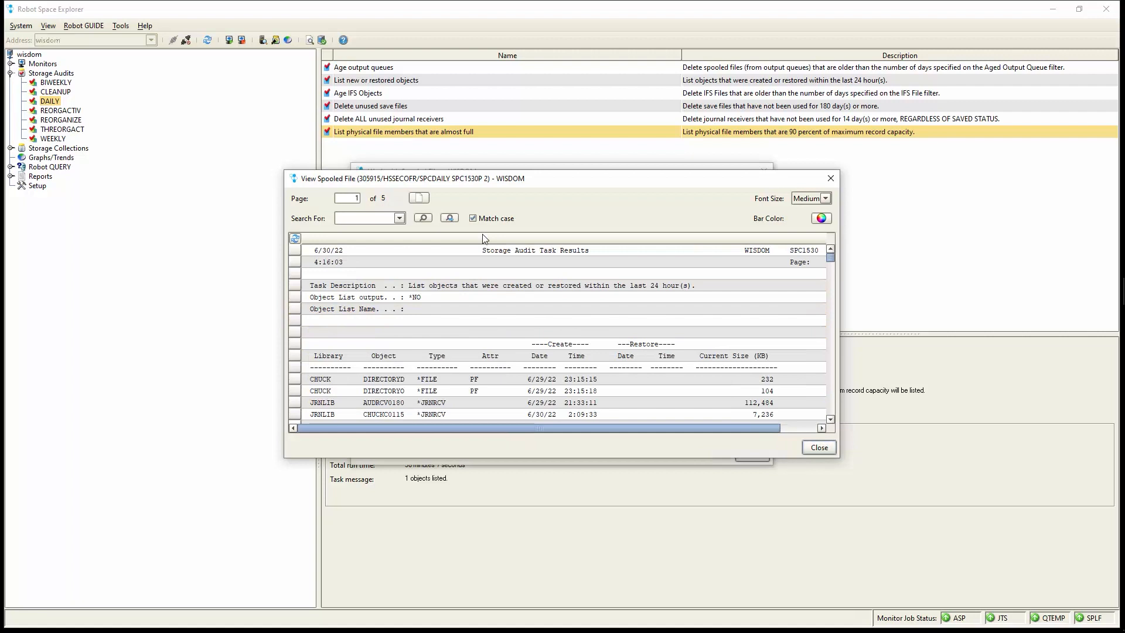
Examine the SPC1530P and SPC1531P spooled files, checking each report's task description and its listed objects or physical file members.
click(510, 287)
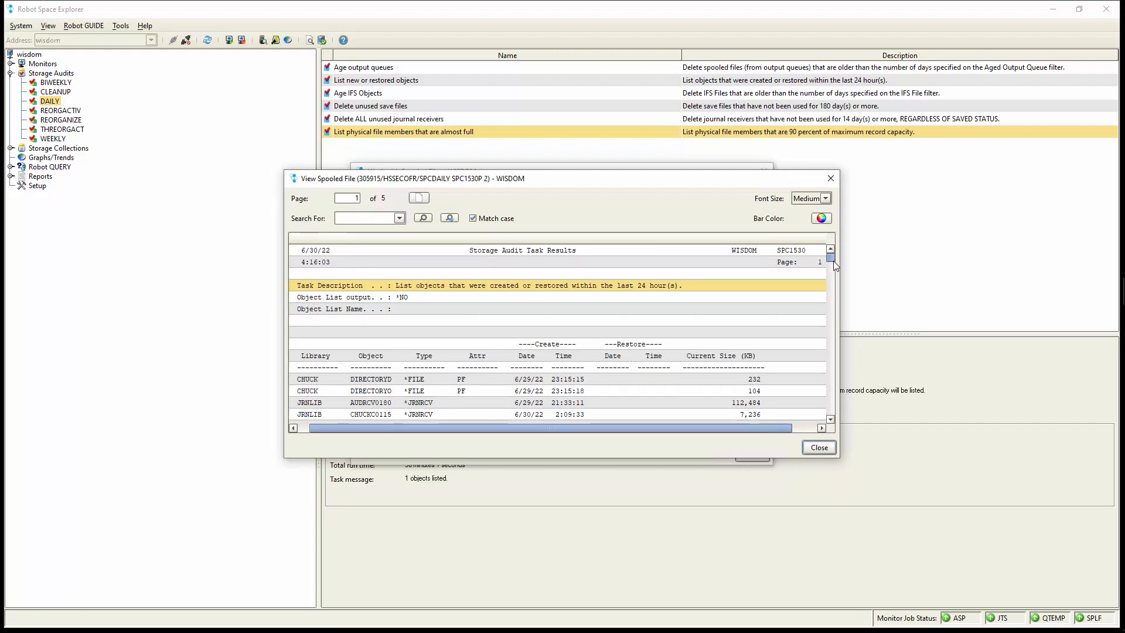
drag(833, 261, 832, 279)
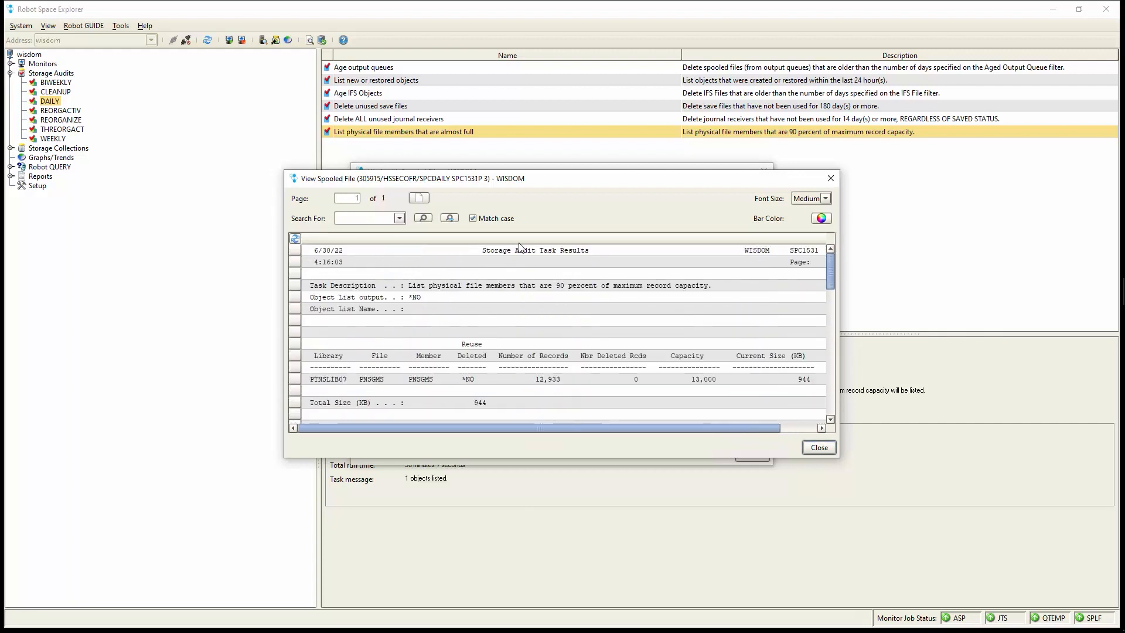
click(530, 286)
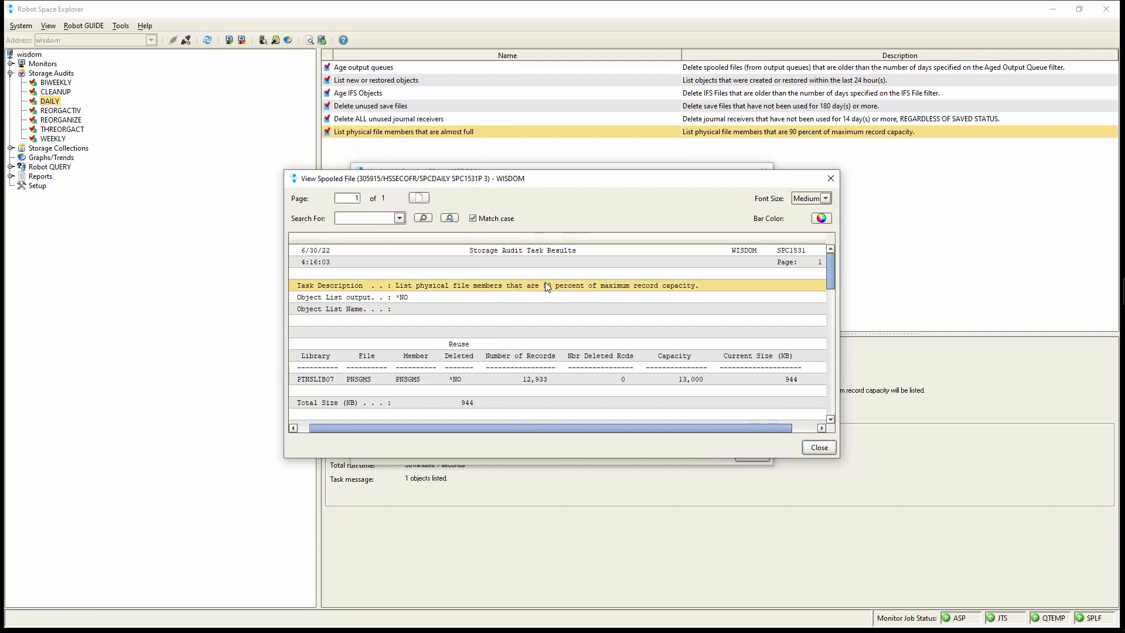
click(432, 382)
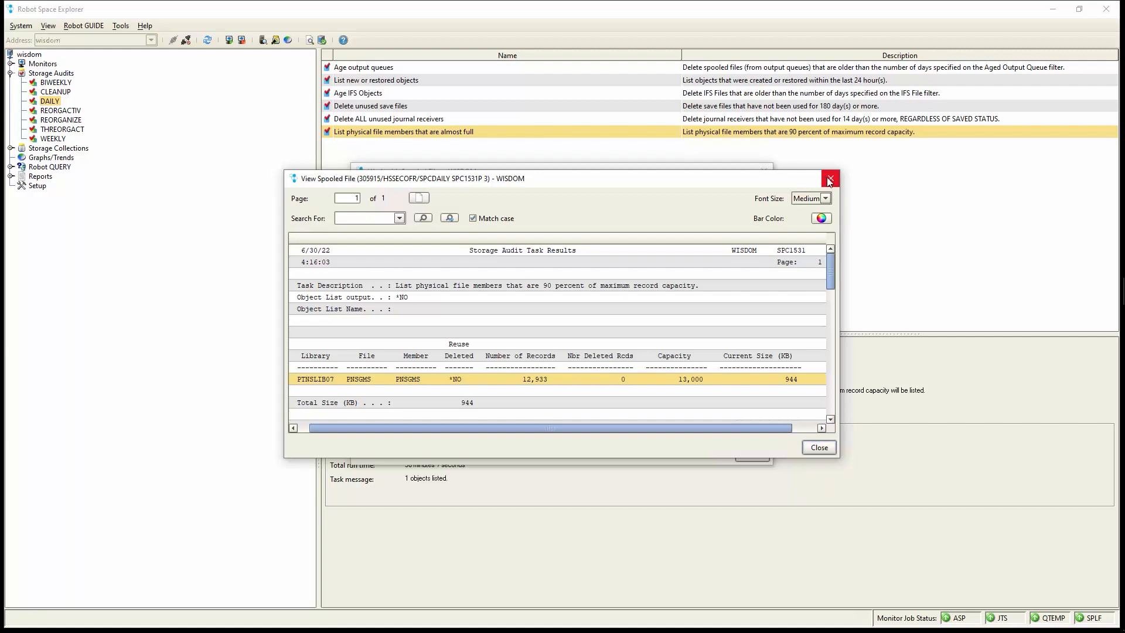
click(819, 447)
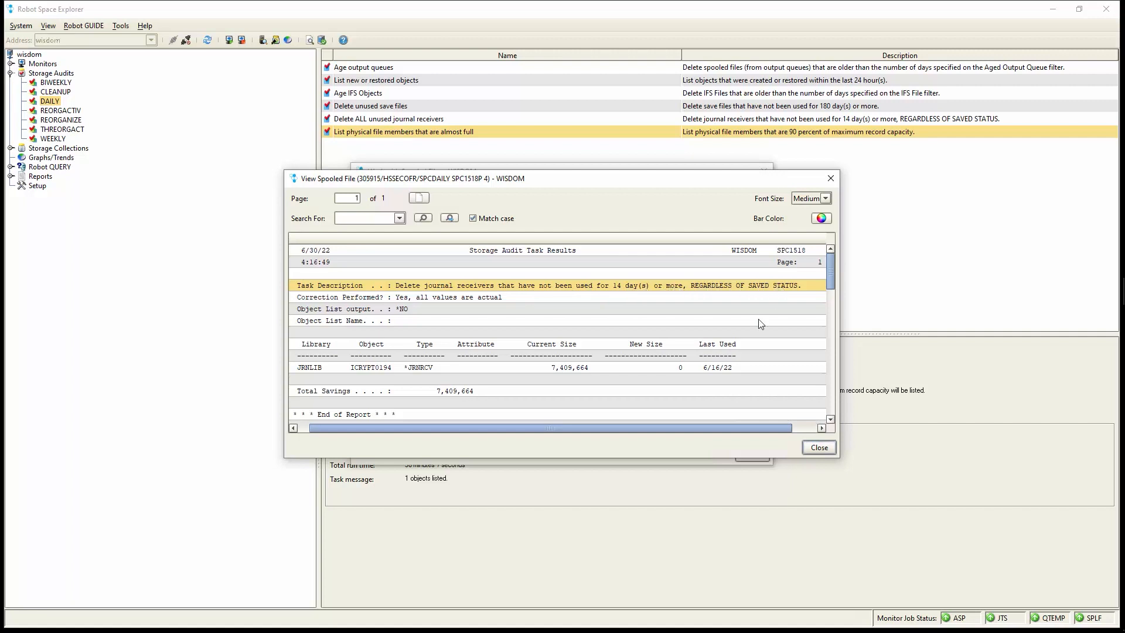
Examine the deleted journal receiver entry and the total savings in the SPC1518P spooled file.
click(419, 367)
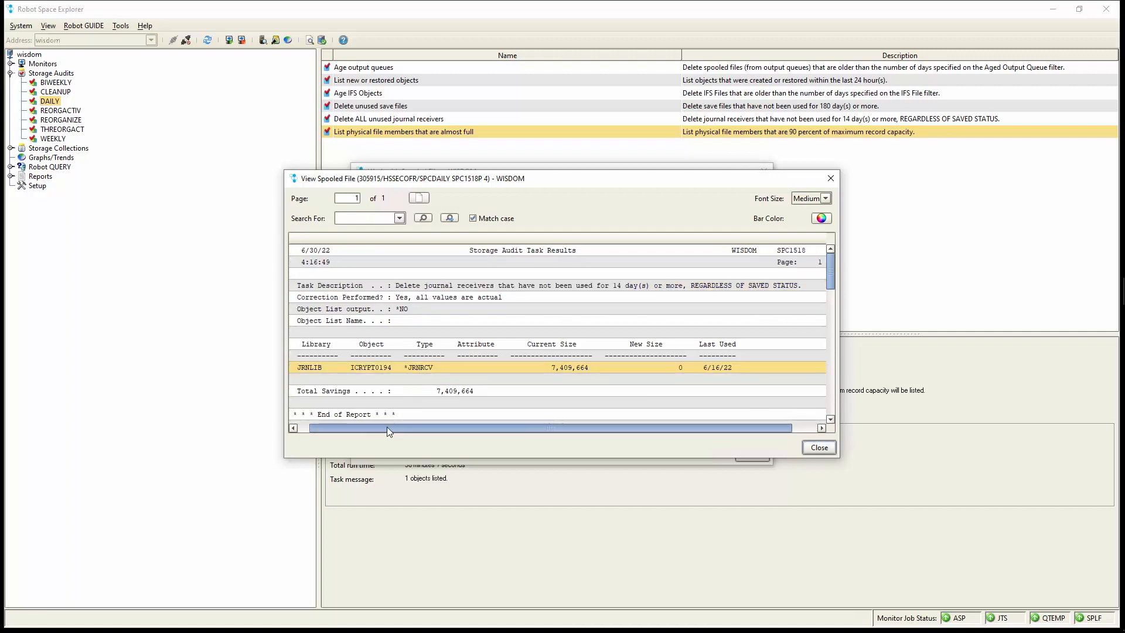
drag(386, 427, 387, 423)
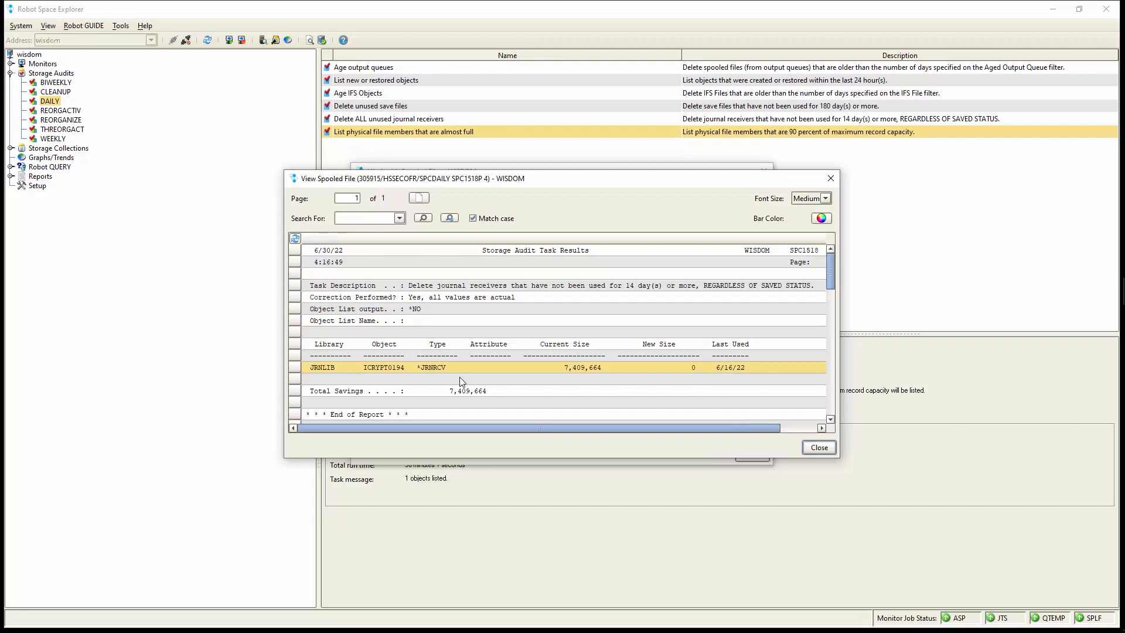
click(466, 392)
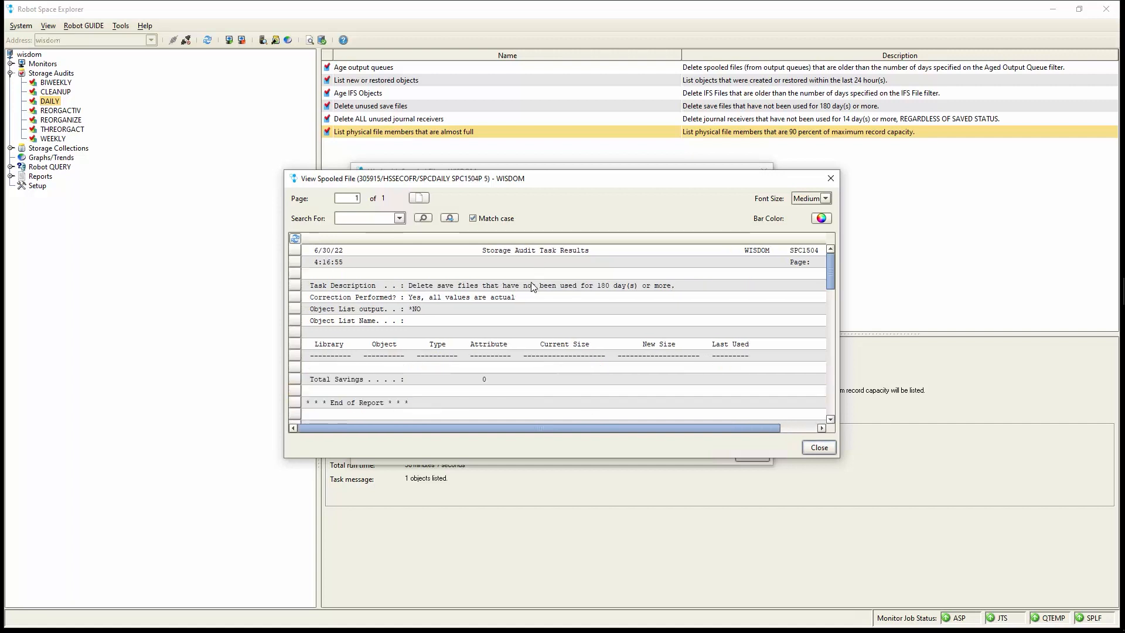
Examine the task descriptions and results in the SPC1504P and SPC1532P spooled files, and close the spooled file list and audit history.
click(533, 287)
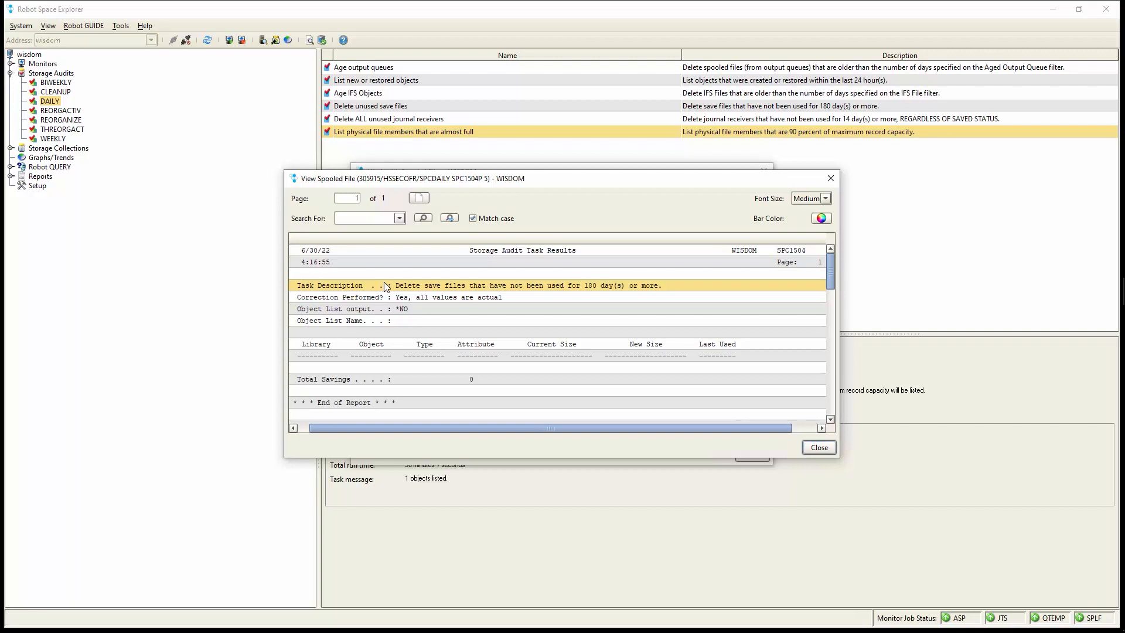
click(522, 381)
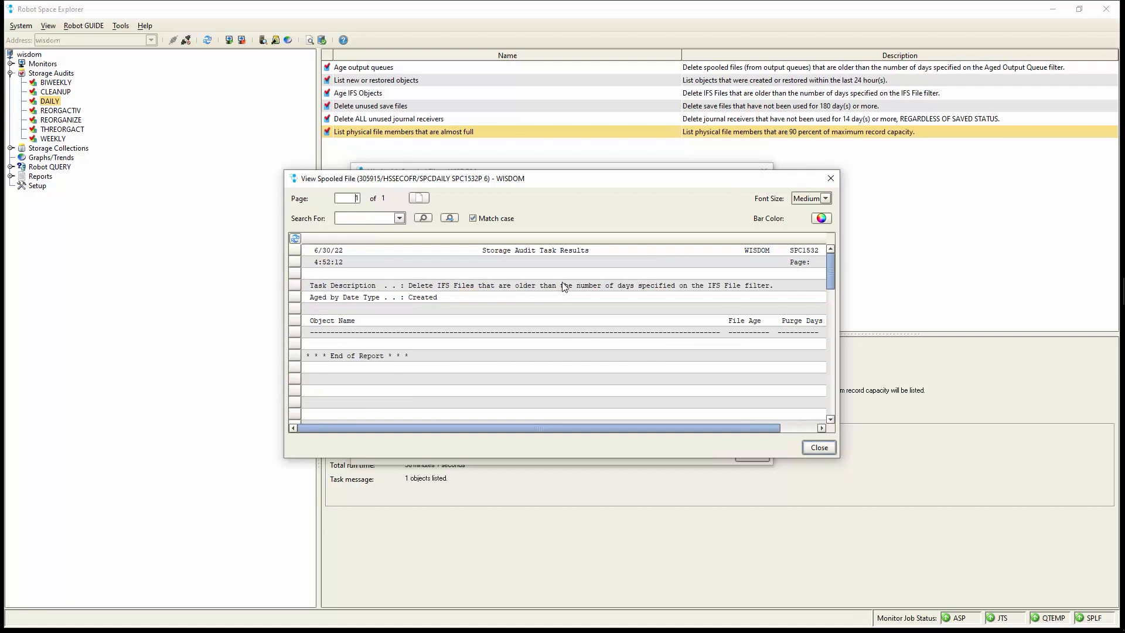
click(564, 286)
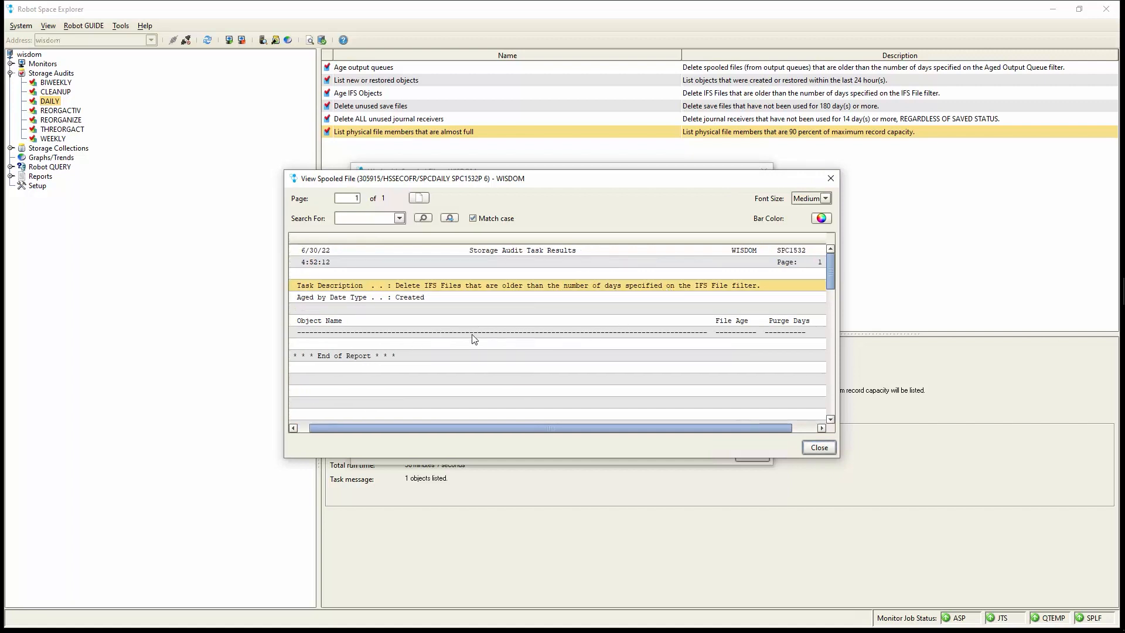
click(830, 178)
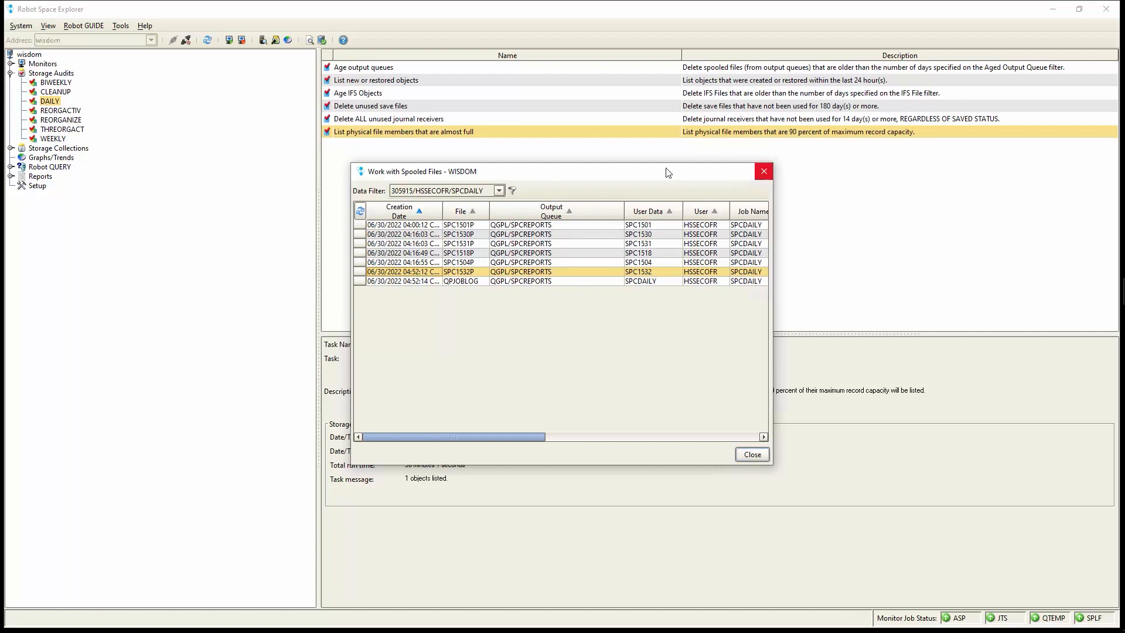
click(764, 175)
click(758, 191)
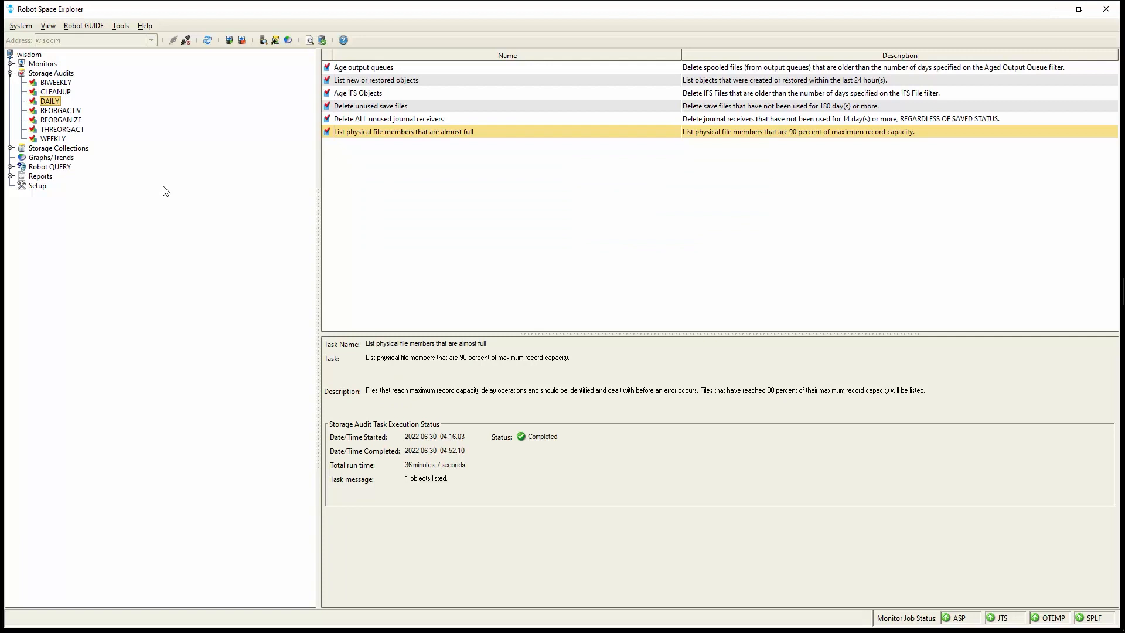
click(56, 92)
right_click(57, 92)
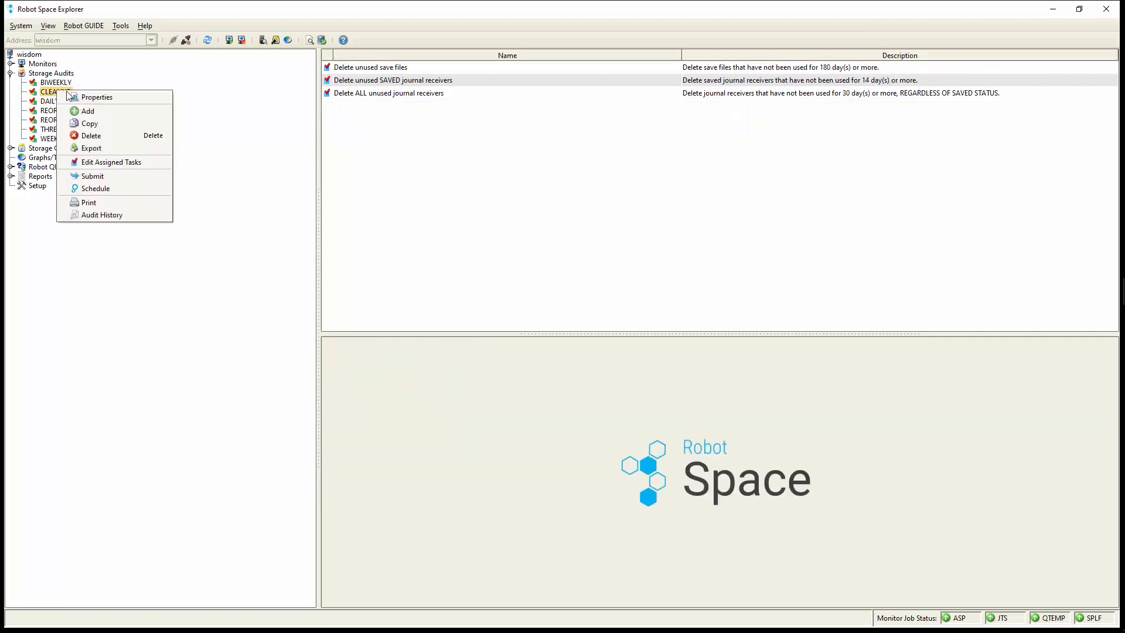
click(94, 100)
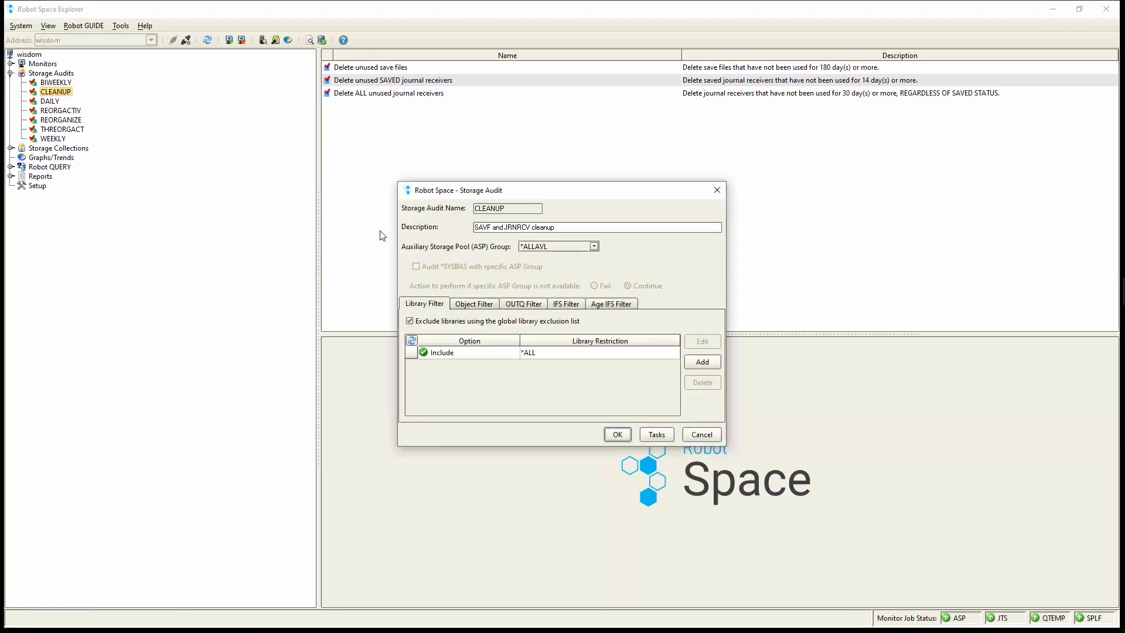
click(656, 435)
click(656, 234)
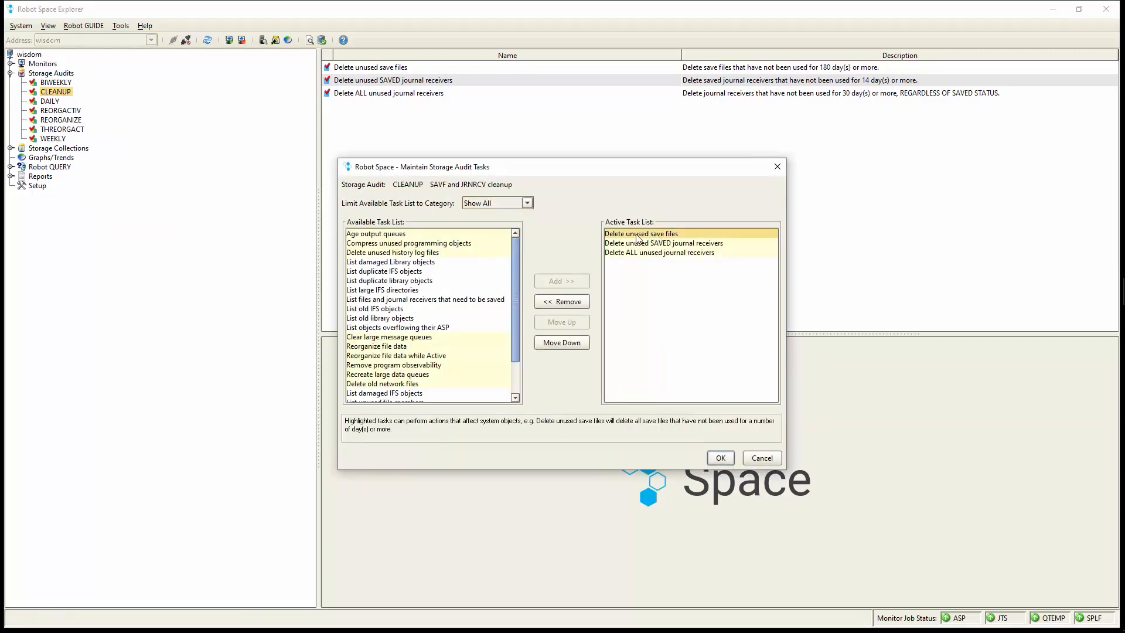
double_click(645, 237)
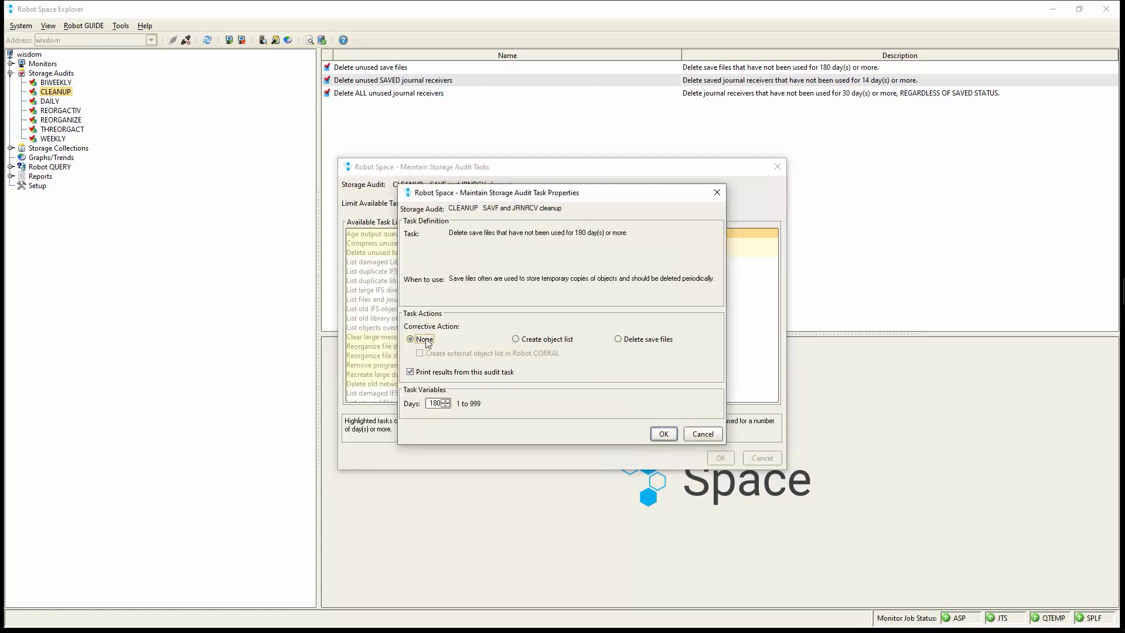
click(618, 339)
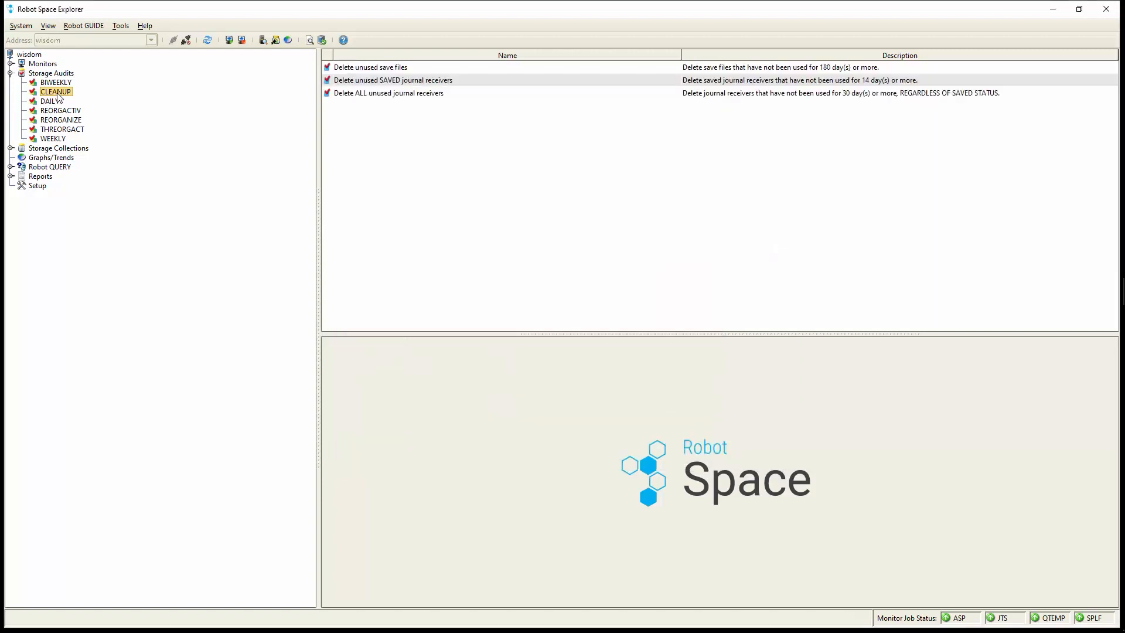
In the CLEANUP audit's active tasks, set the corrective action of Delete unused save files to Delete save files.
right_click(57, 94)
click(94, 100)
click(659, 431)
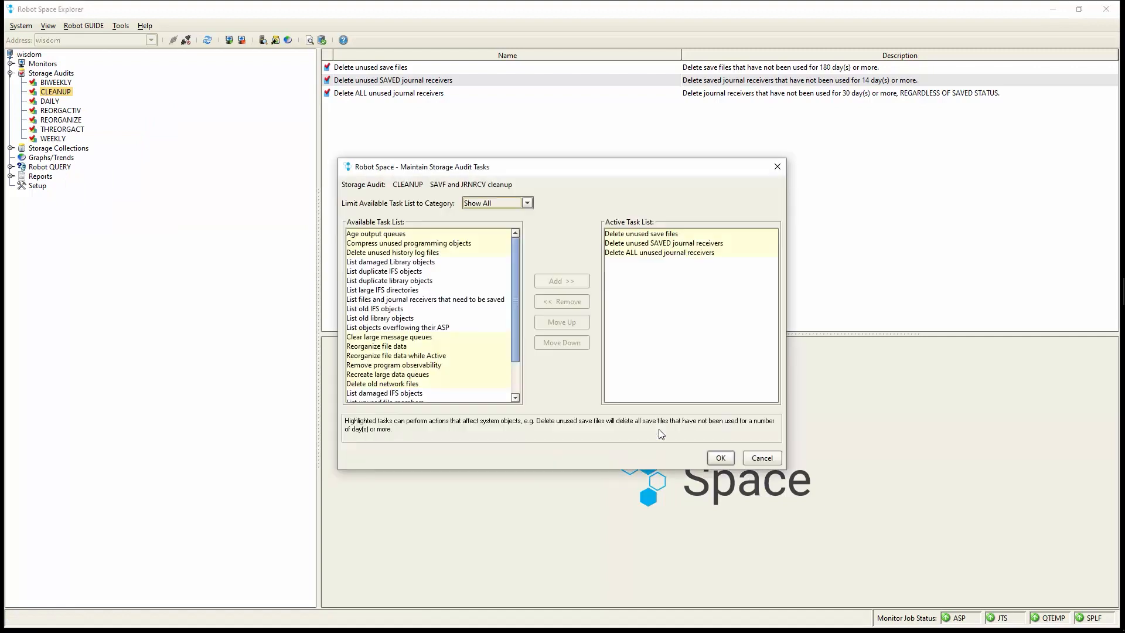
click(666, 236)
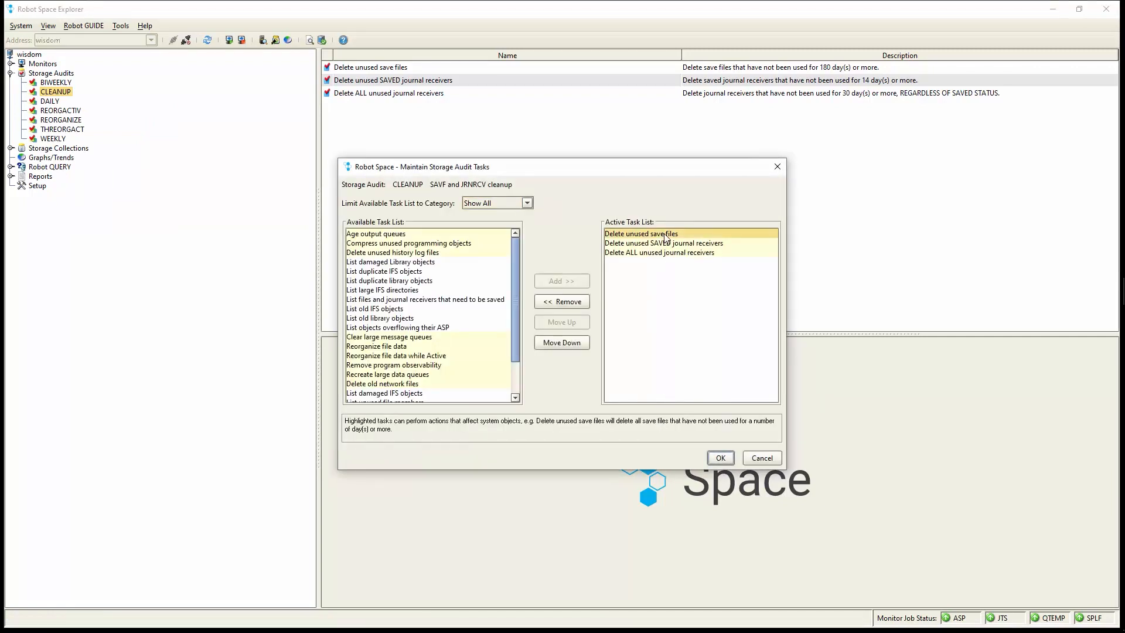
double_click(664, 234)
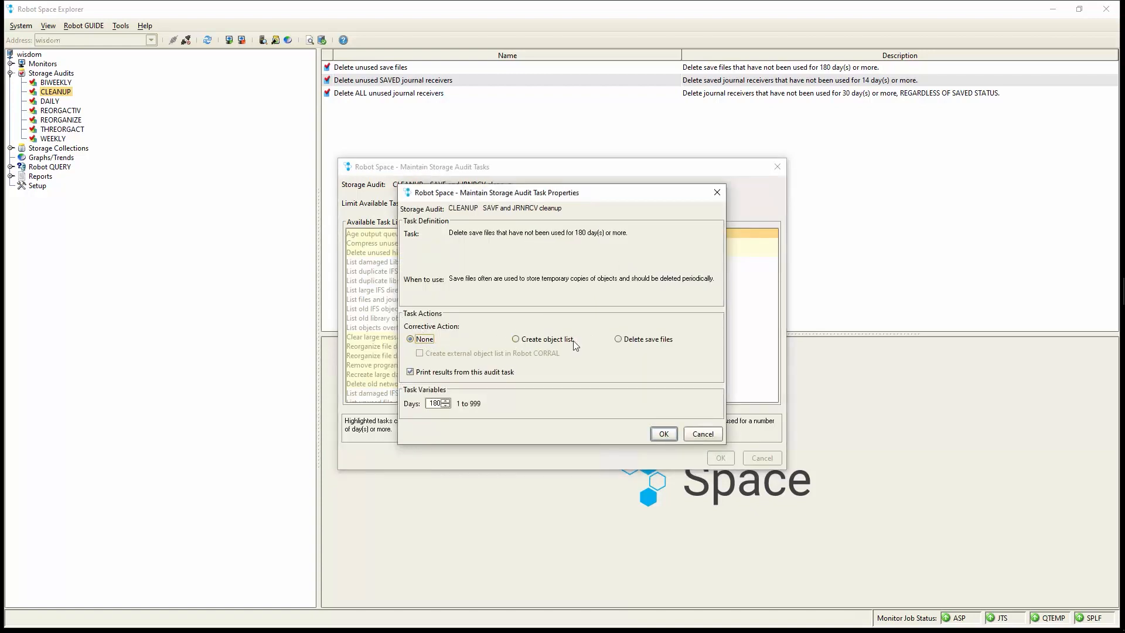
click(619, 339)
click(663, 434)
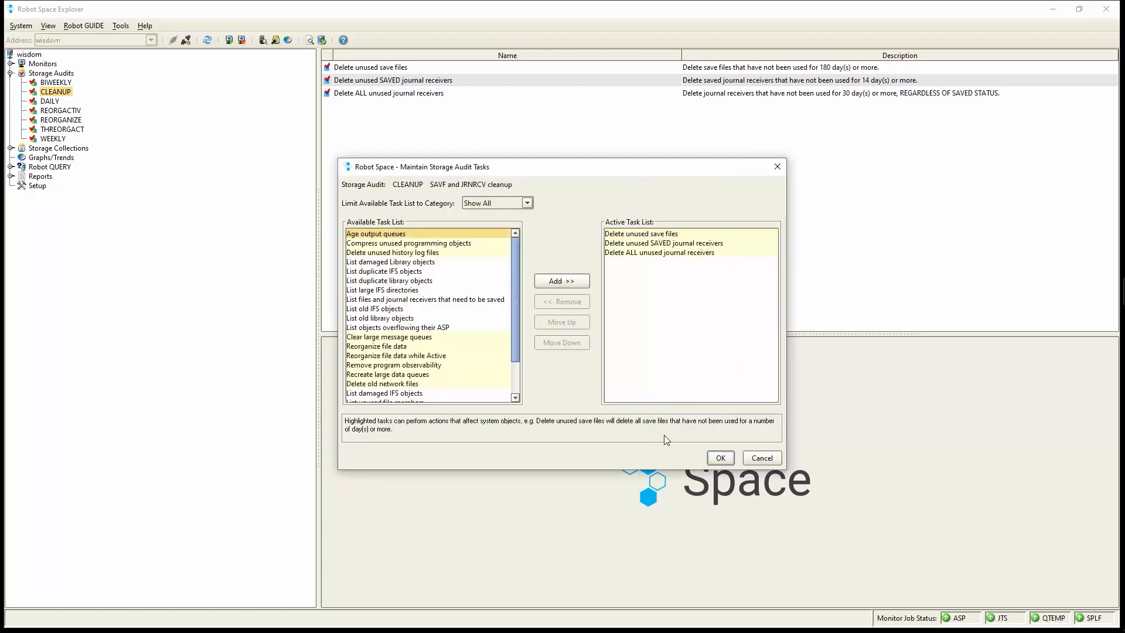
Set the corrective action of the Delete unused SAVED journal receivers task to Delete Journal Rcvrs.
click(681, 246)
double_click(682, 246)
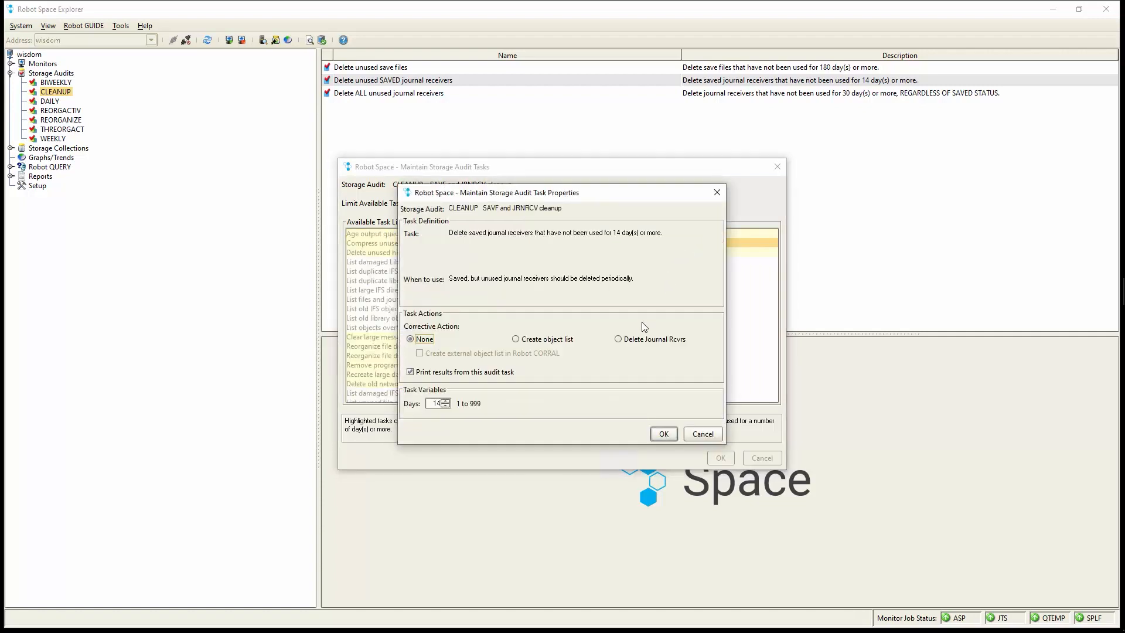
click(639, 341)
click(663, 435)
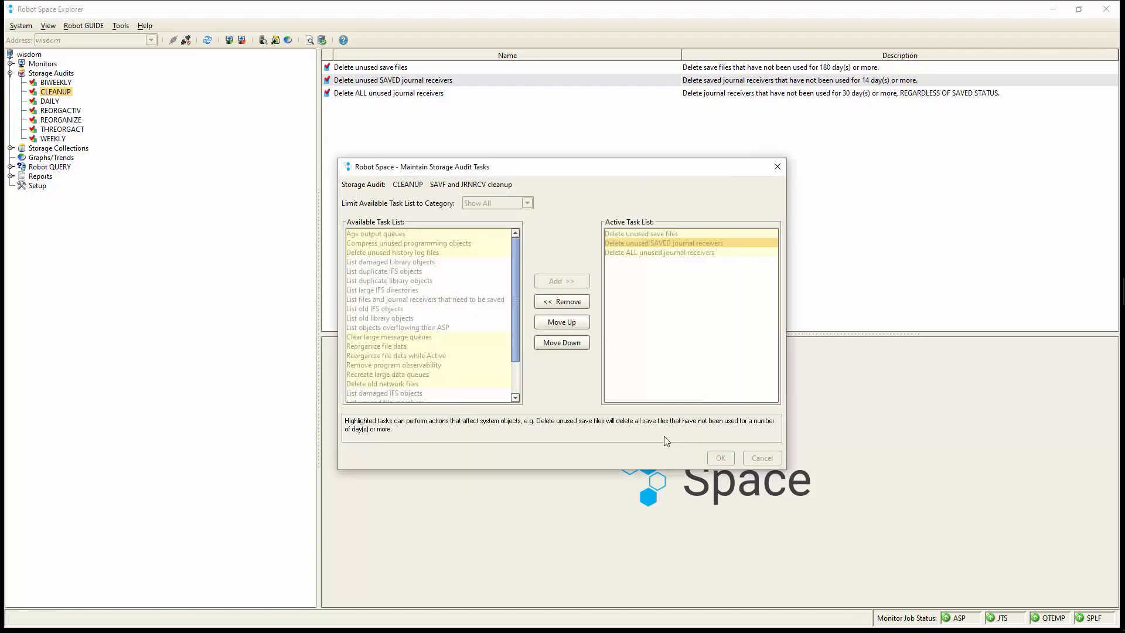
Set the corrective action of the Delete ALL unused journal receivers task to Delete Journal Rcvrs.
click(685, 253)
double_click(685, 255)
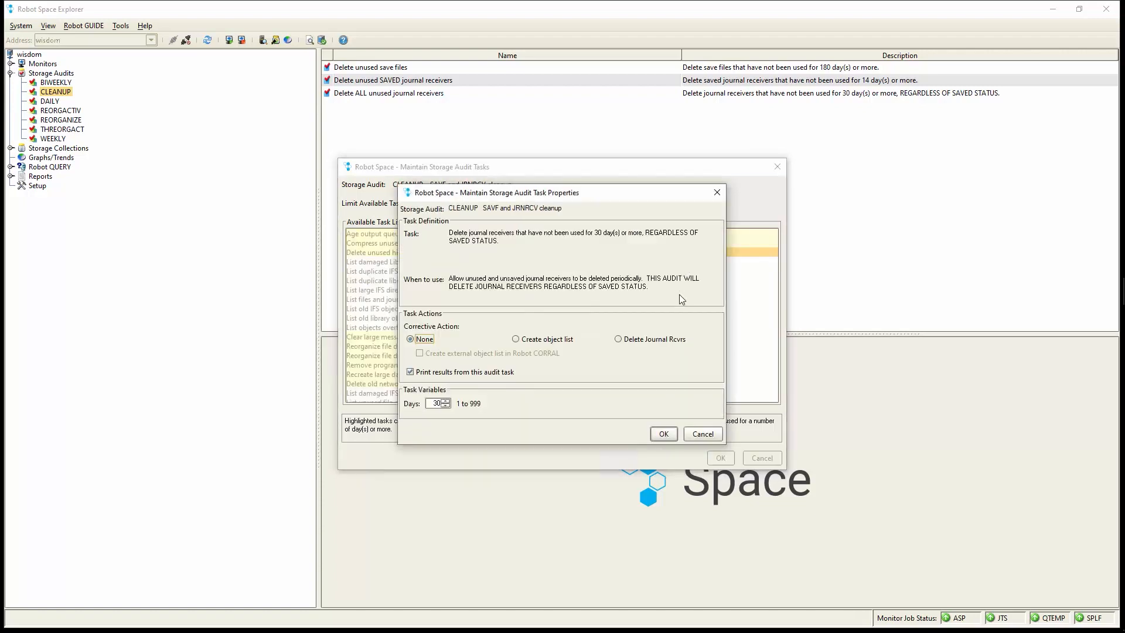
click(639, 340)
click(663, 435)
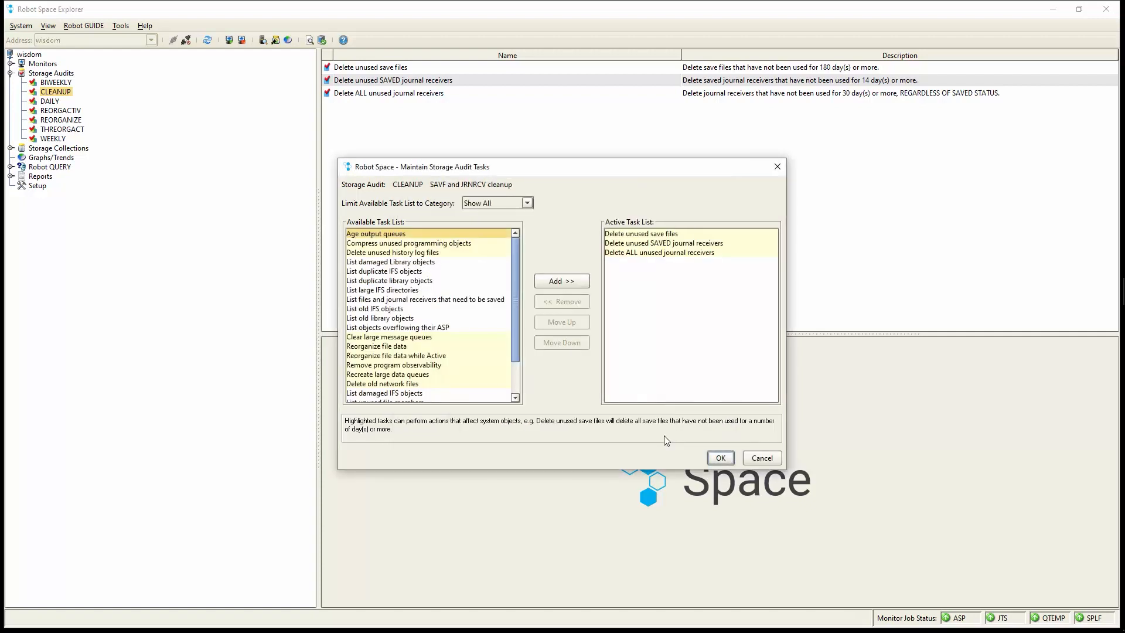